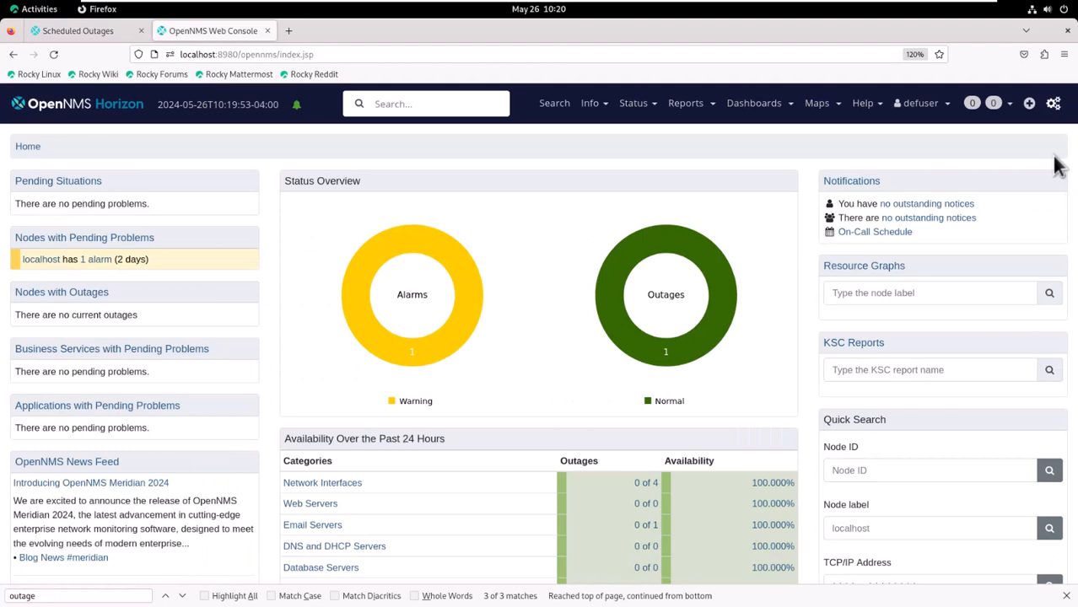
# - Open the scheduled outages configuration from the OpenNMS administration page
pyautogui.click(1053, 104)
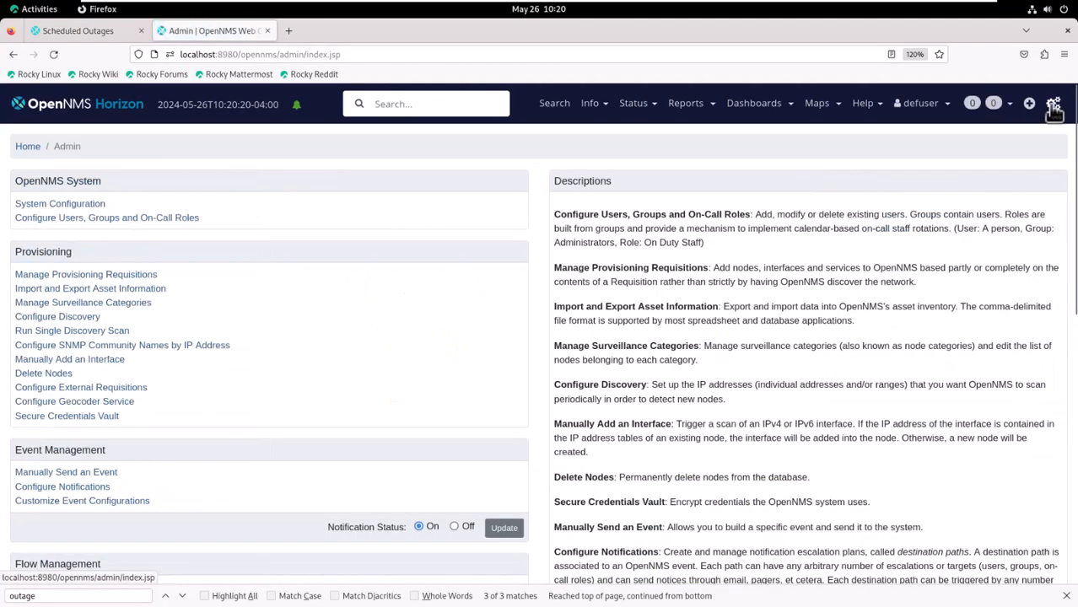
pyautogui.scroll(-6, 1053, 109)
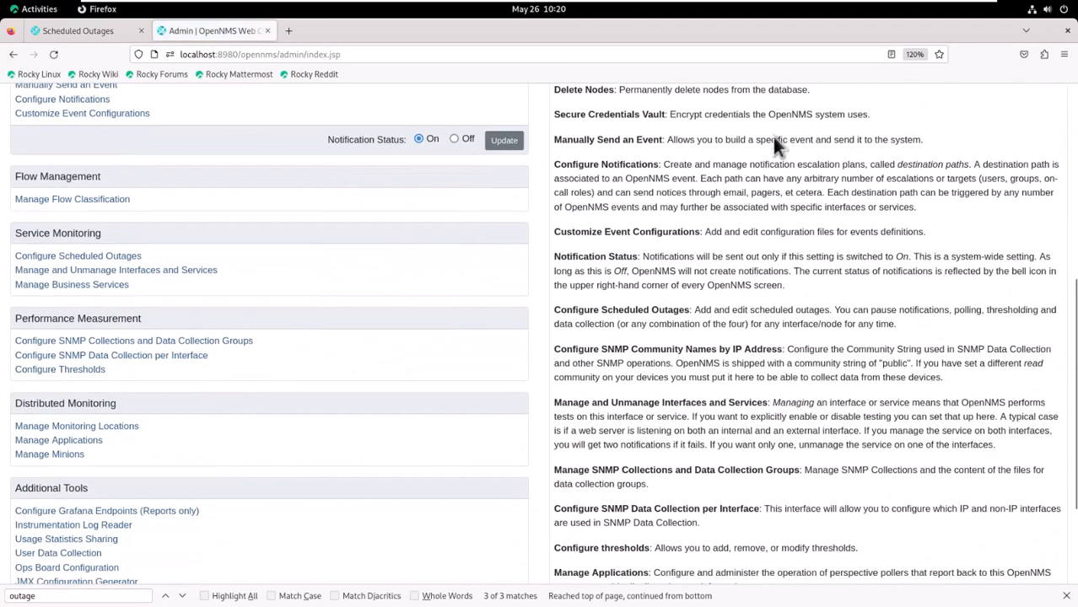
pyautogui.click(135, 258)
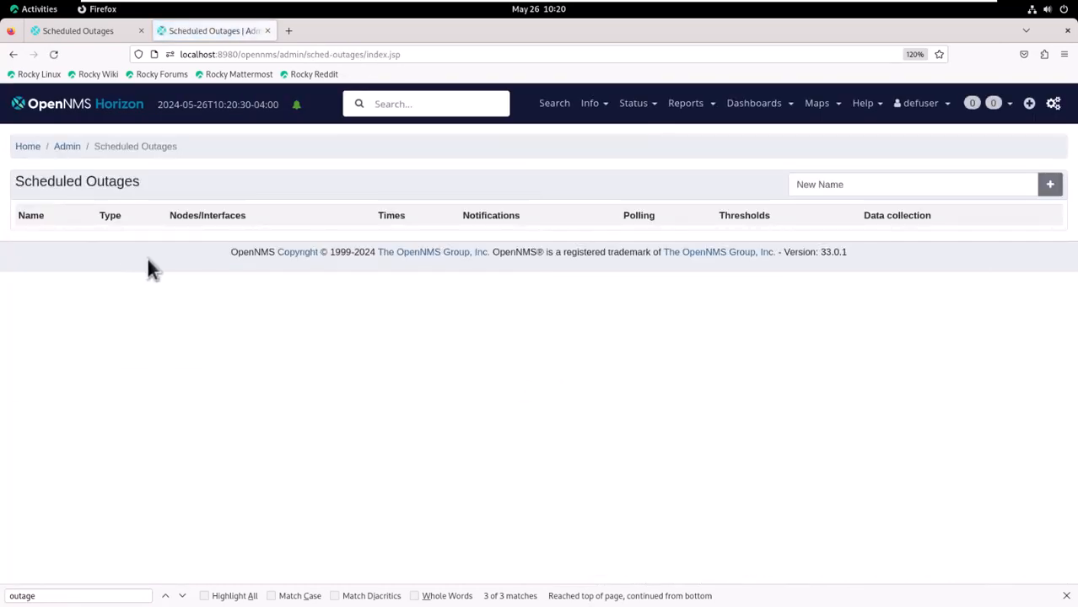
# - Create a new scheduled outage named Tutorial
pyautogui.click(869, 184)
pyautogui.moveTo(869, 184); pyautogui.dragTo(770, 187)
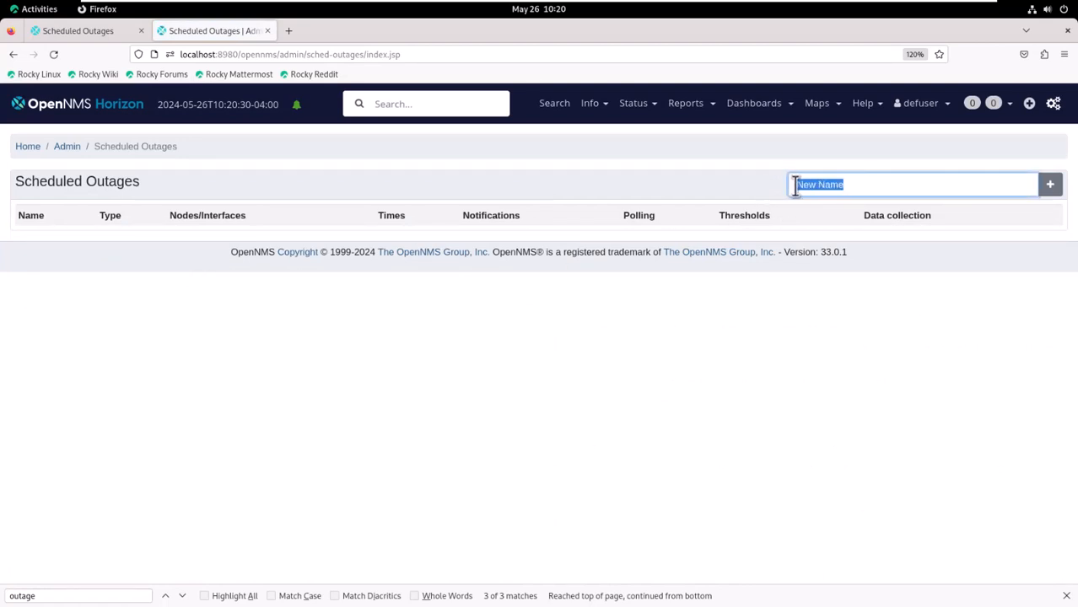
pyautogui.write('Tutor')
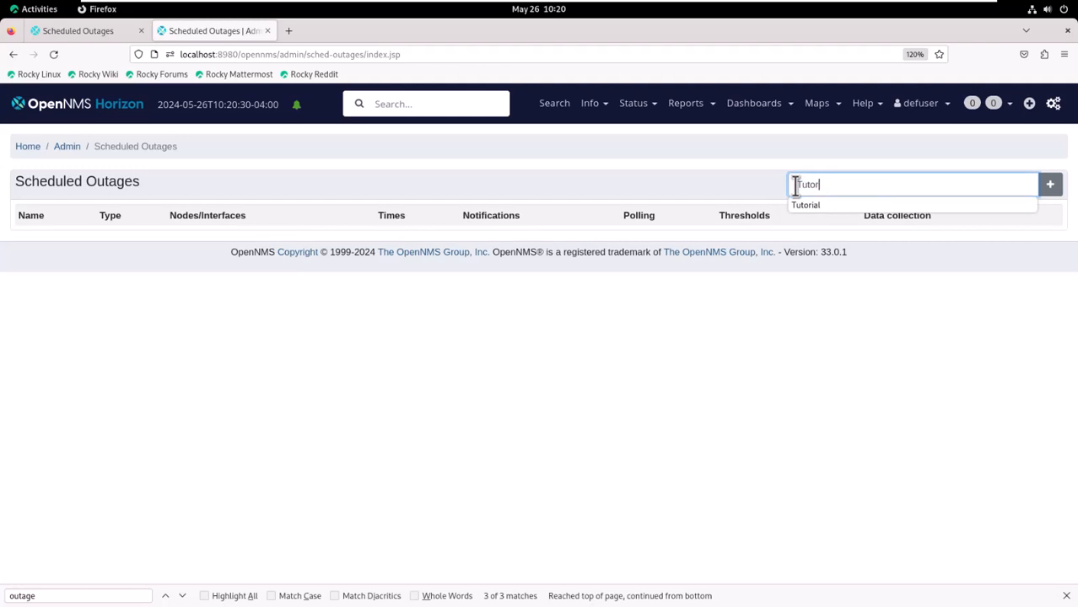
pyautogui.write('ial')
pyautogui.click(806, 206)
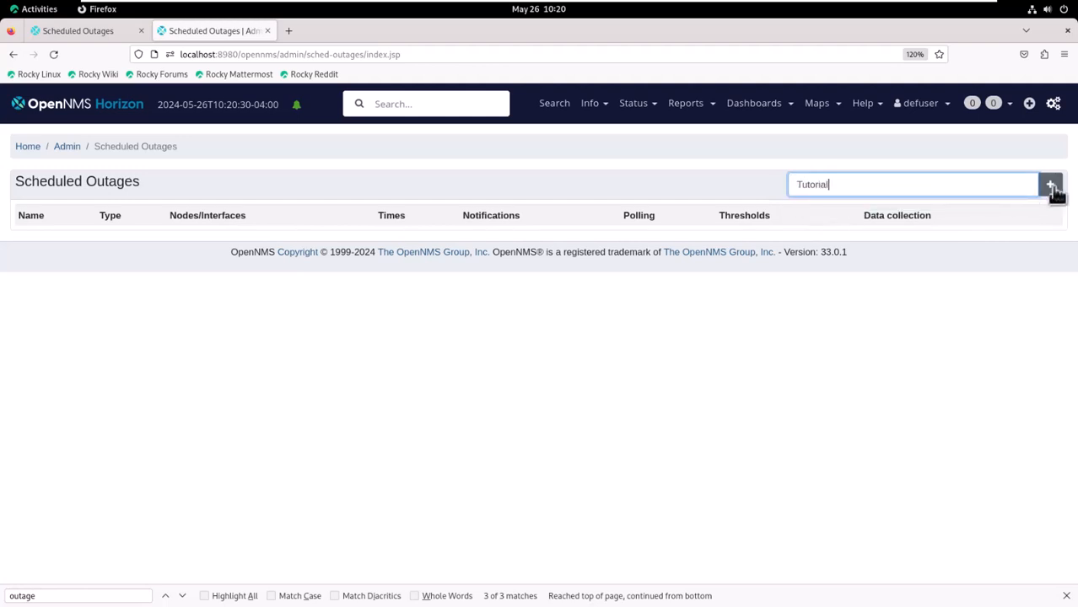
pyautogui.click(1053, 189)
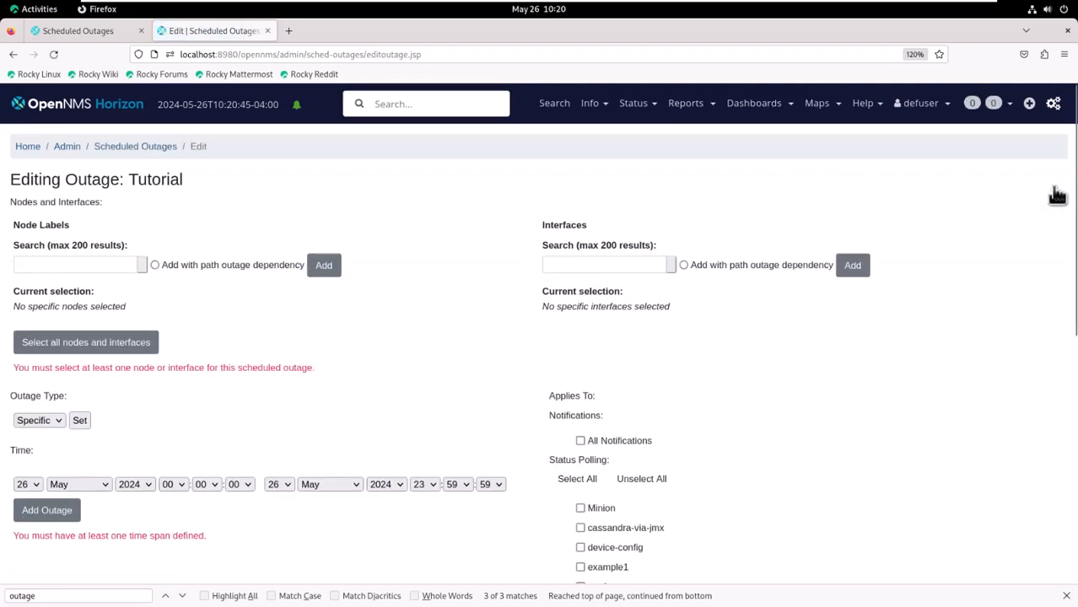
# - Add the localhost node to the outage and a specific time span from 26 May 2024 00:00:00 to 26 May 2024 23:59:59
pyautogui.click(106, 267)
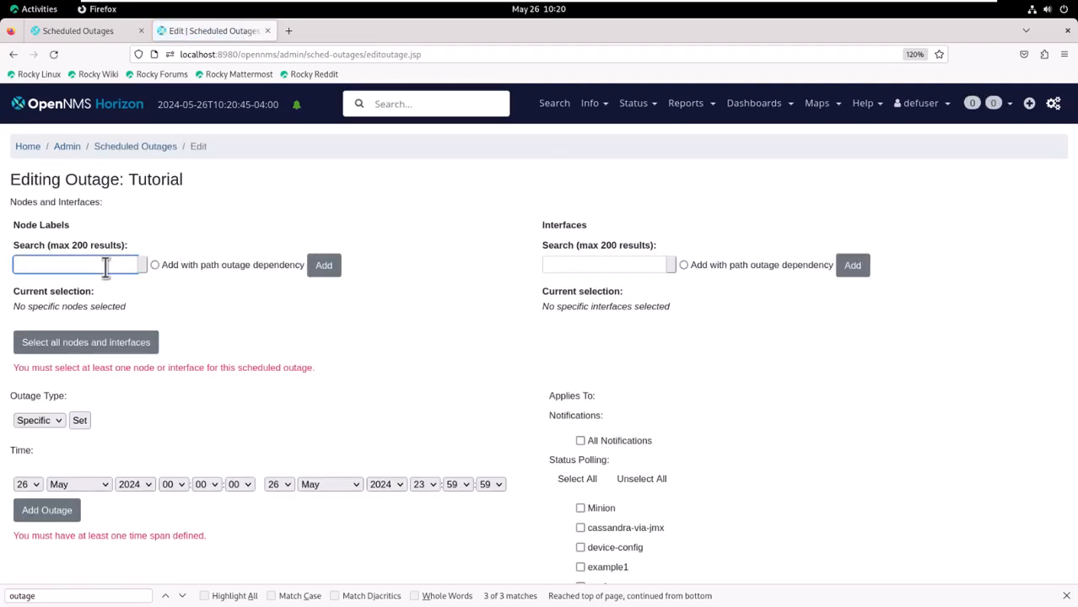
pyautogui.write('local')
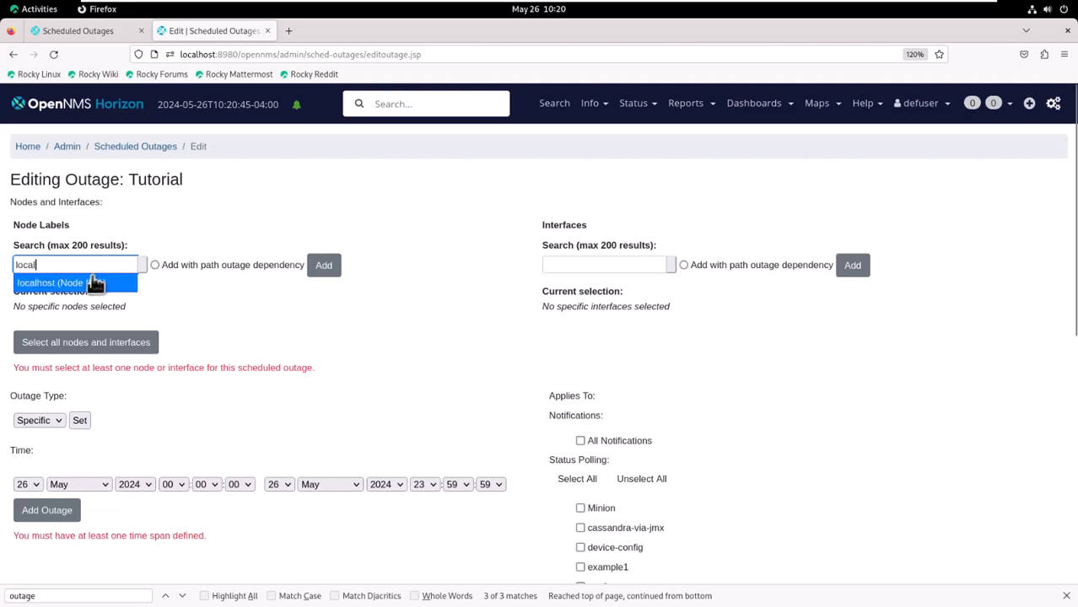
pyautogui.click(92, 284)
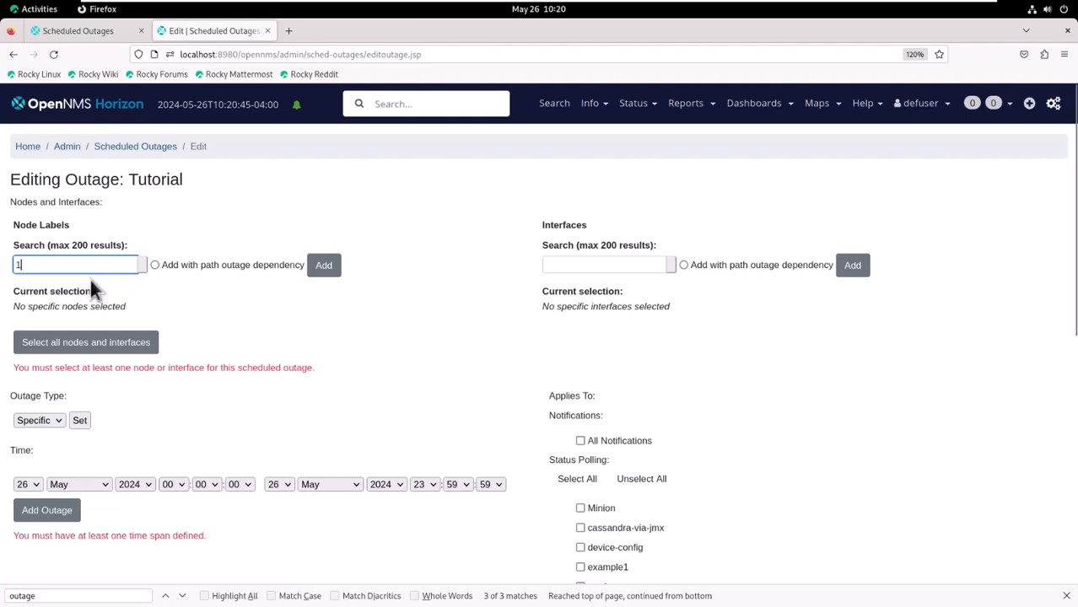
pyautogui.click(324, 266)
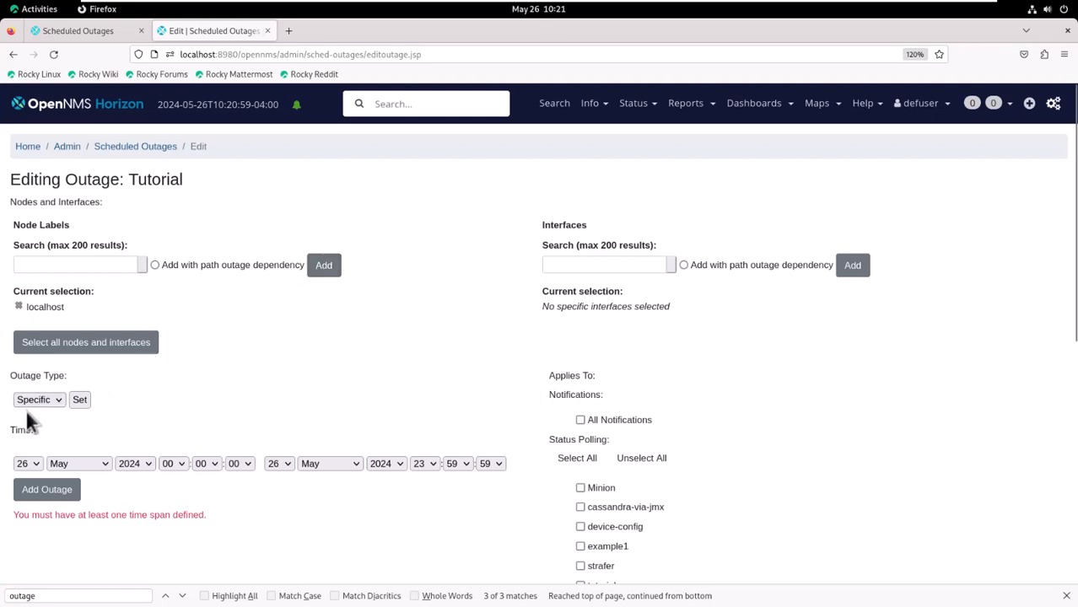
pyautogui.click(46, 496)
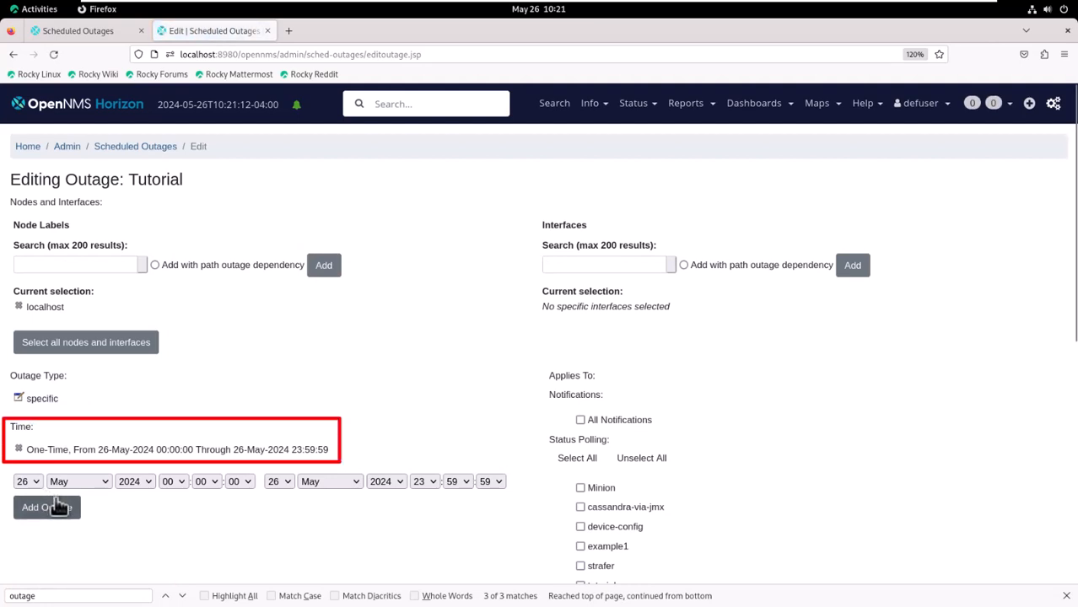
# - Add the interface 127.0.0.1 (localhost) to the Tutorial outage
pyautogui.click(561, 265)
pyautogui.write('12')
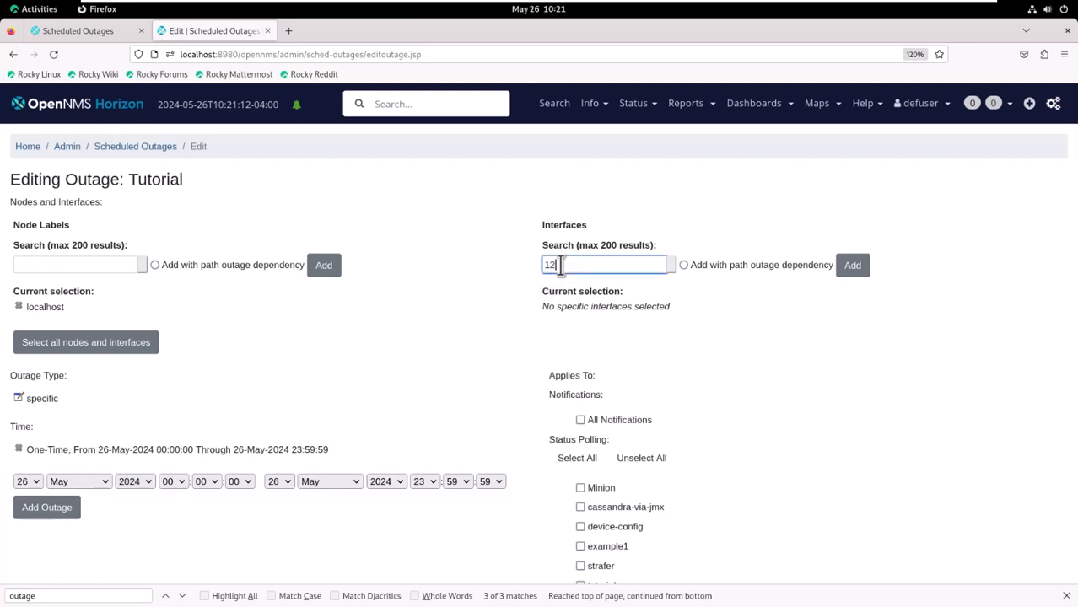
pyautogui.write('7.0.0.1')
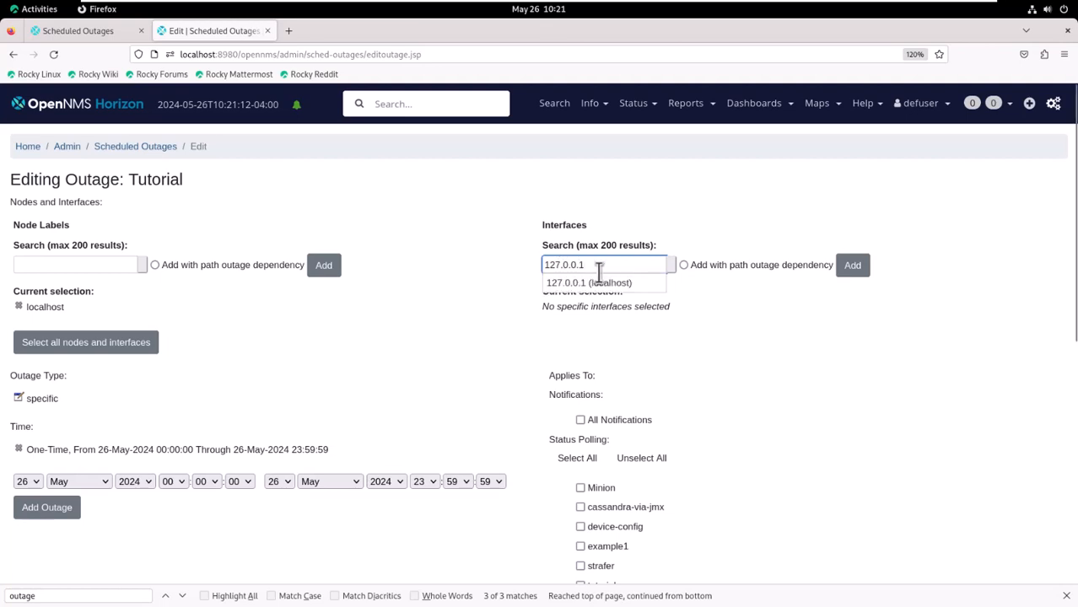
pyautogui.click(604, 281)
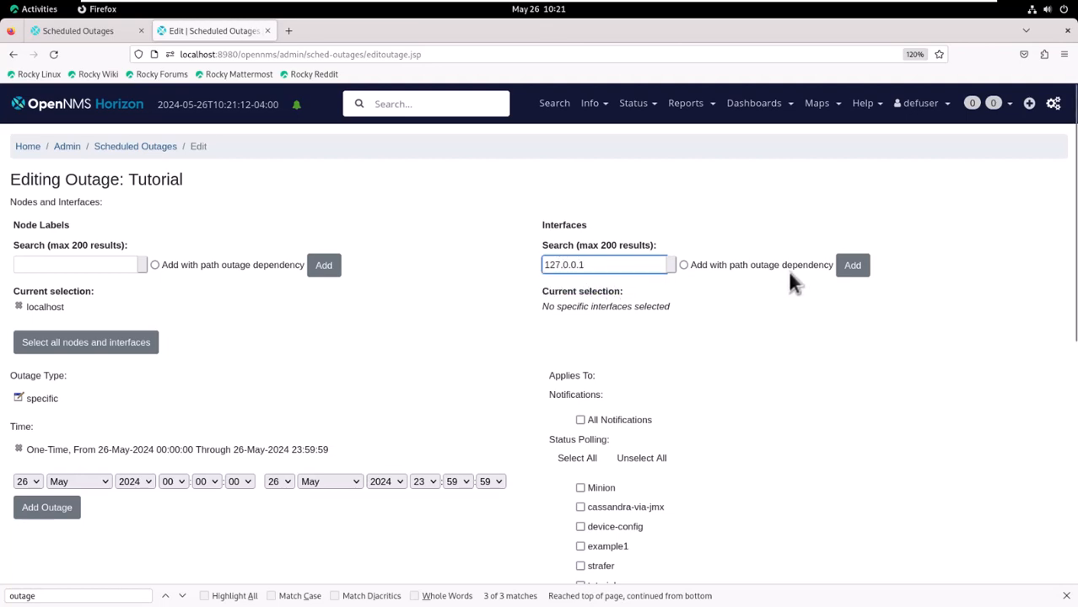
pyautogui.click(861, 267)
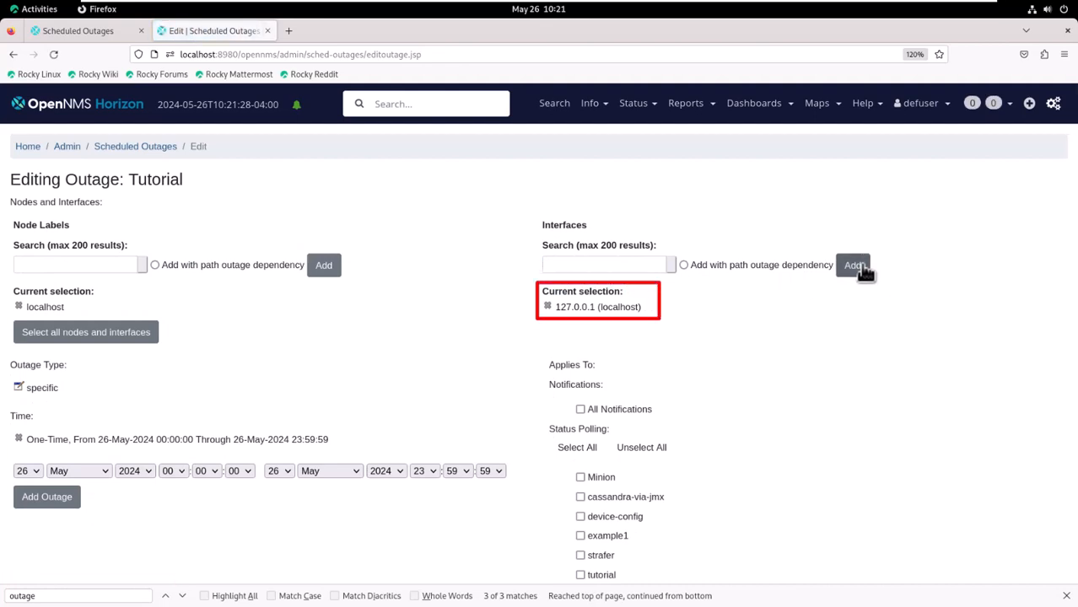
# - Apply the outage to status polling for the tutorial package and save the scheduled outage
pyautogui.scroll(-3, 741, 332)
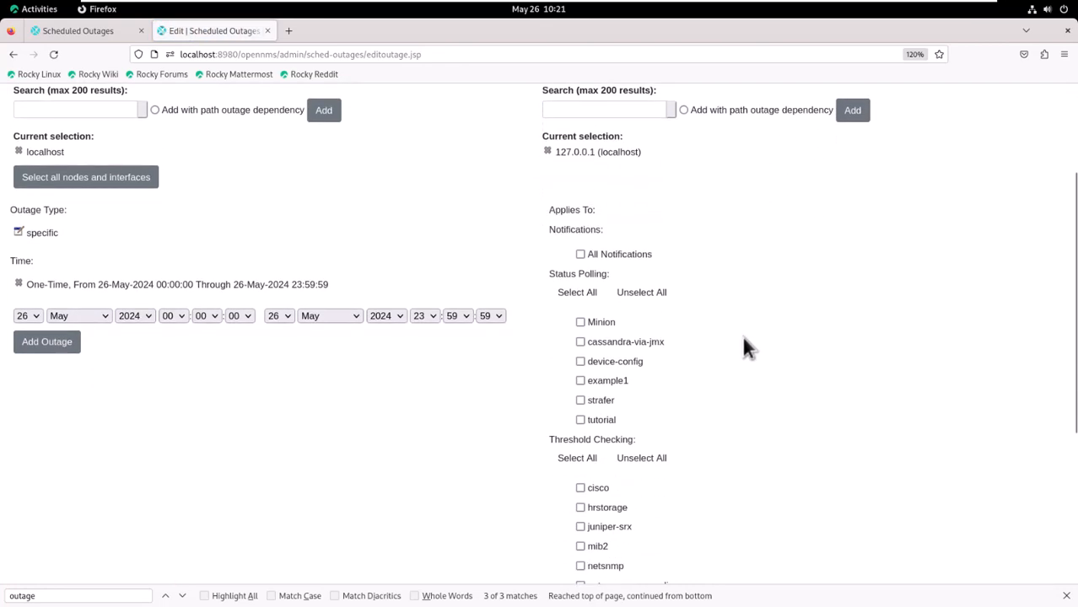
pyautogui.click(580, 420)
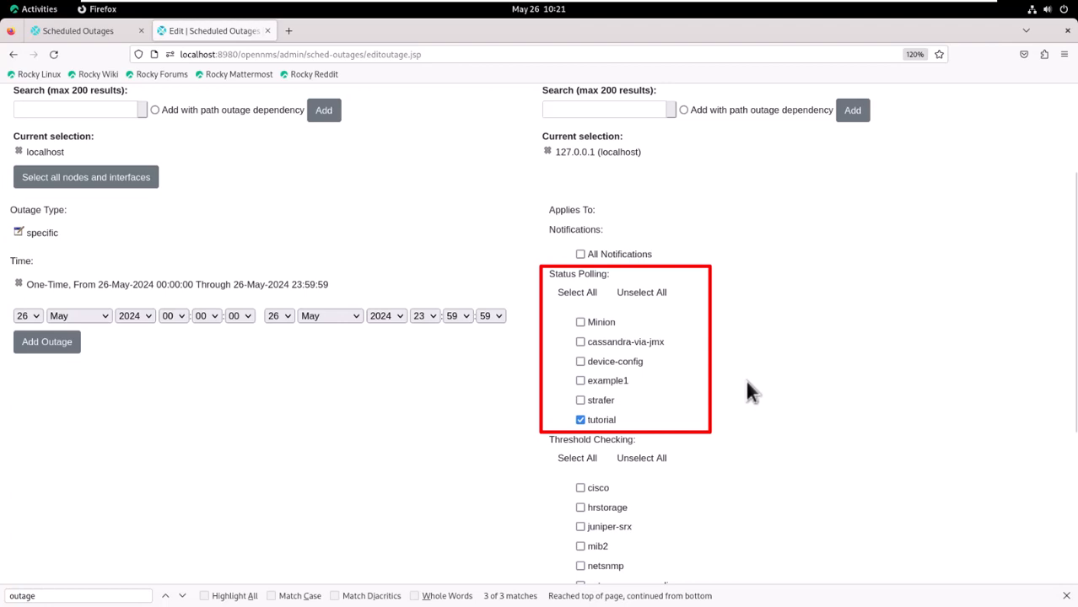
pyautogui.scroll(-5, 746, 381)
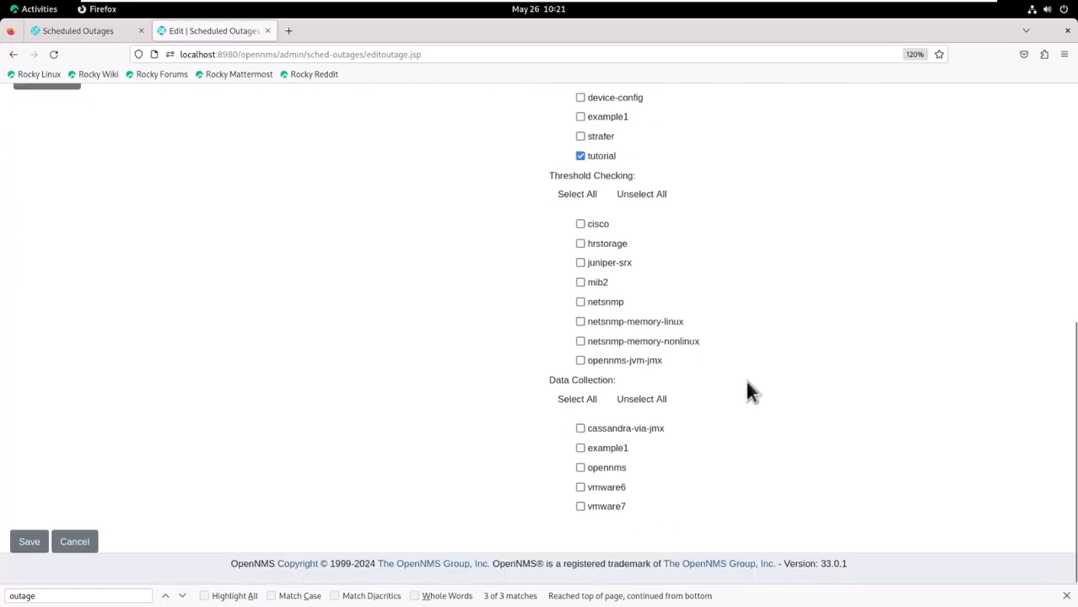
pyautogui.click(30, 542)
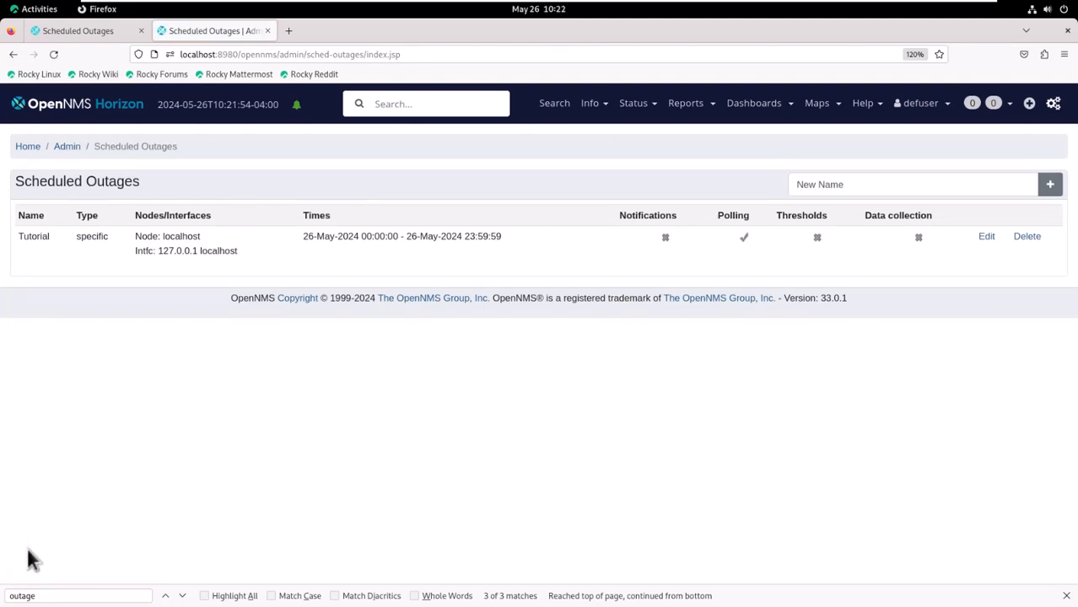
# - Open the nodes view to check the localhost node for scheduled outages affecting it
pyautogui.moveTo(602, 114)
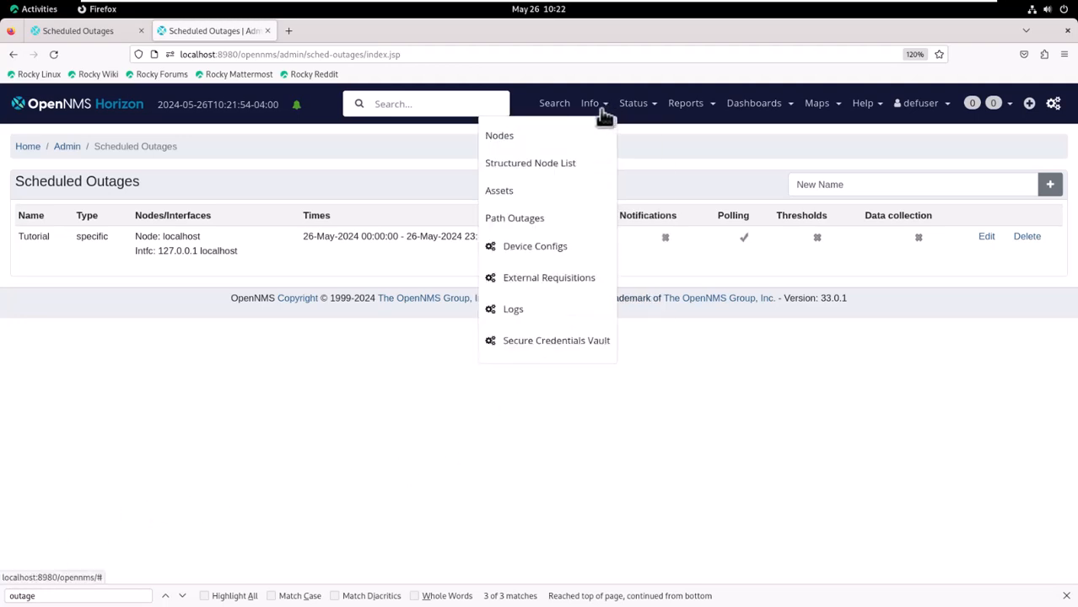
pyautogui.click(502, 137)
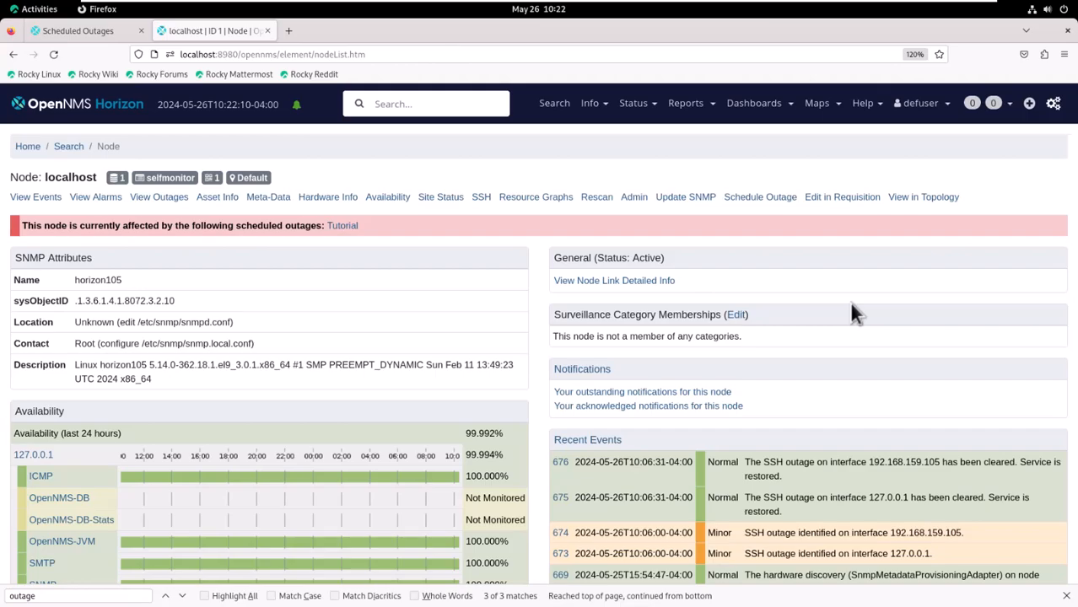
# - Switch to the terminal, print poll-outages.xml with cat, and list the etc directory in long format by reverse modification time (ls -lrt)
pyautogui.hotkey('alt', 'Tab')
pyautogui.write('cat ')
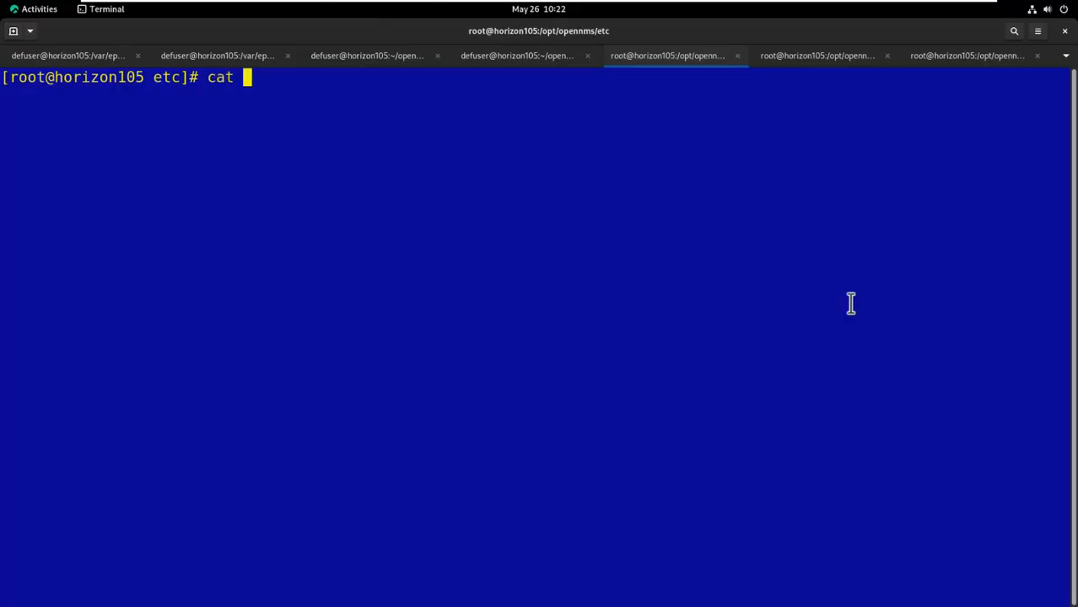
pyautogui.write('poll-ou')
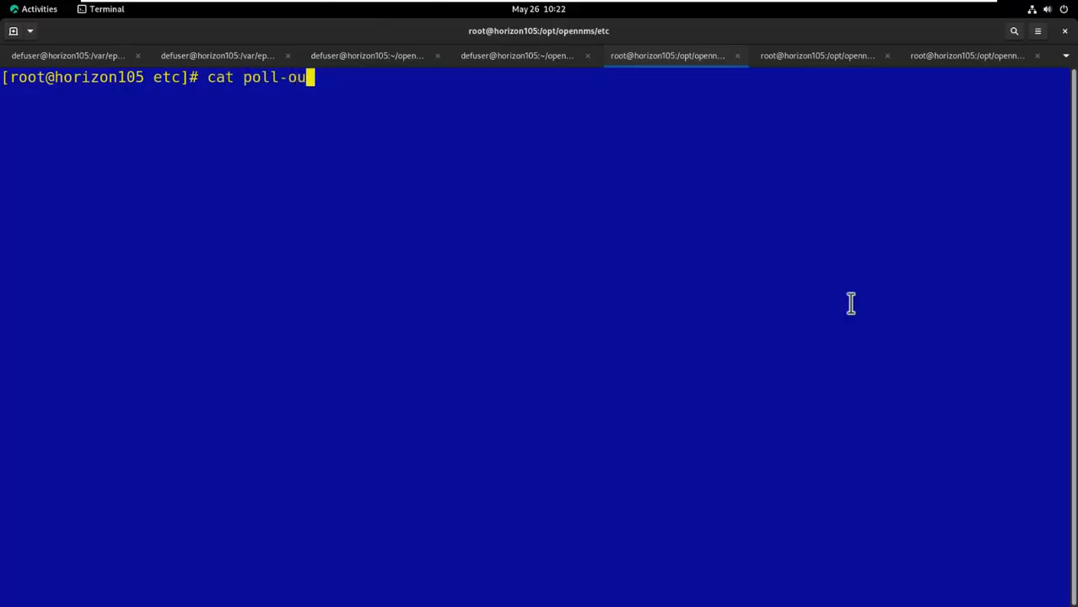
pyautogui.press('Tab')
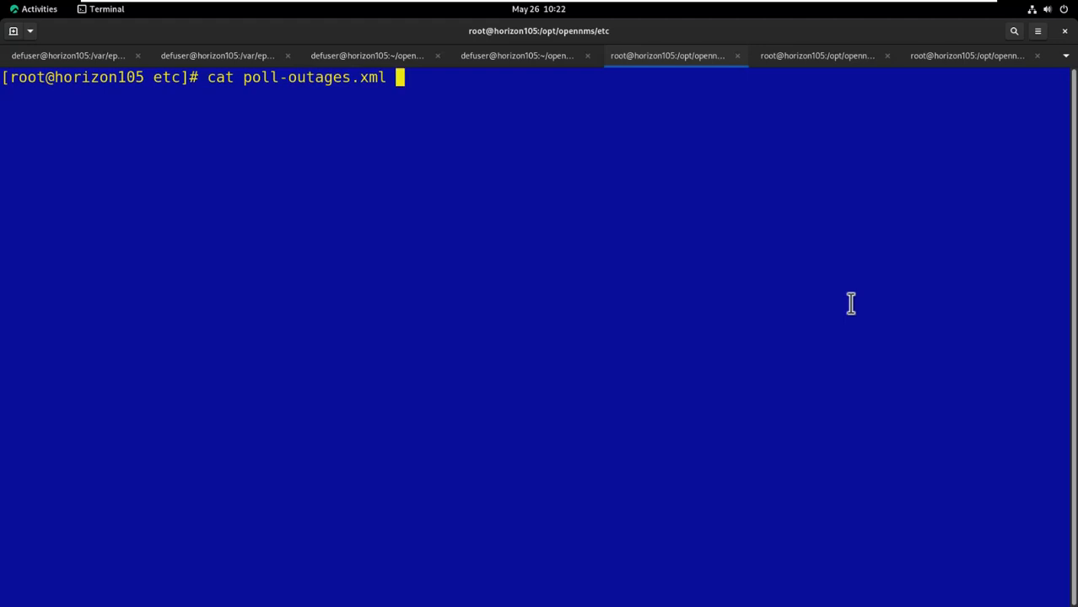
pyautogui.press('Return')
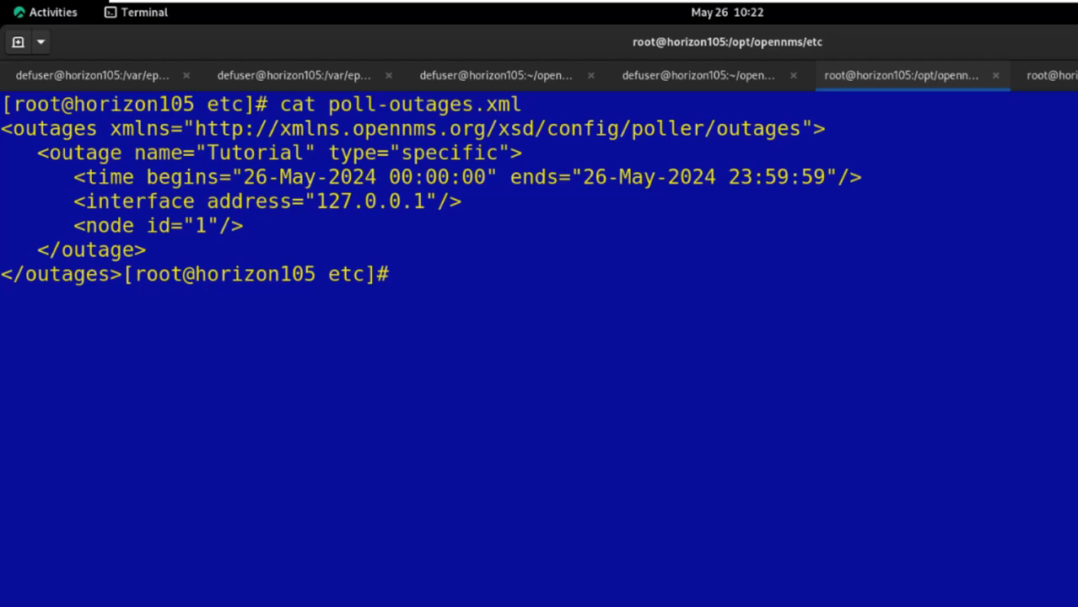
pyautogui.write('ls -lrt')
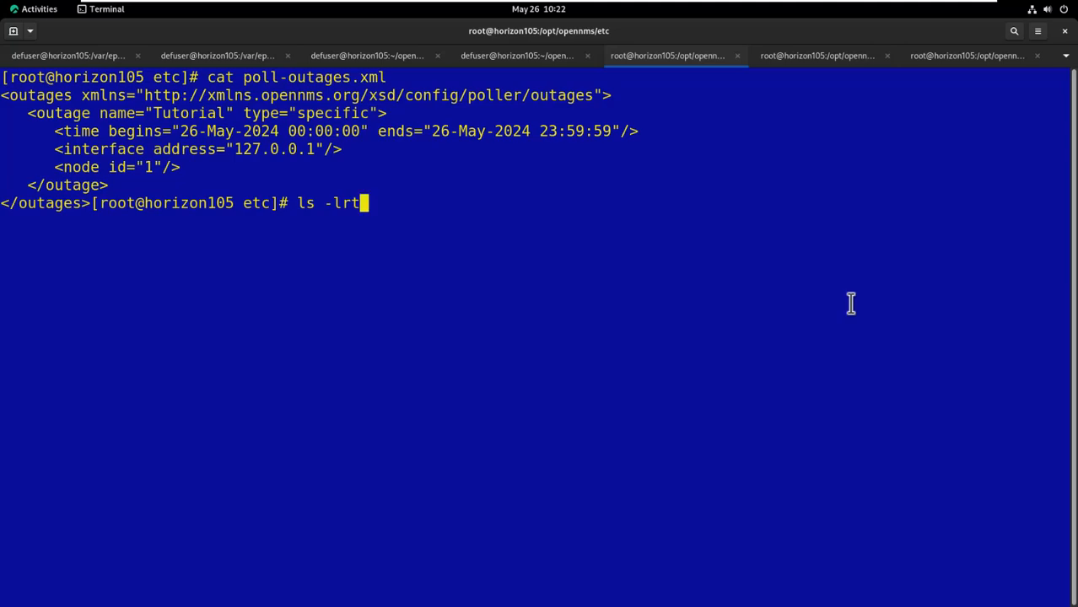
pyautogui.press('Return')
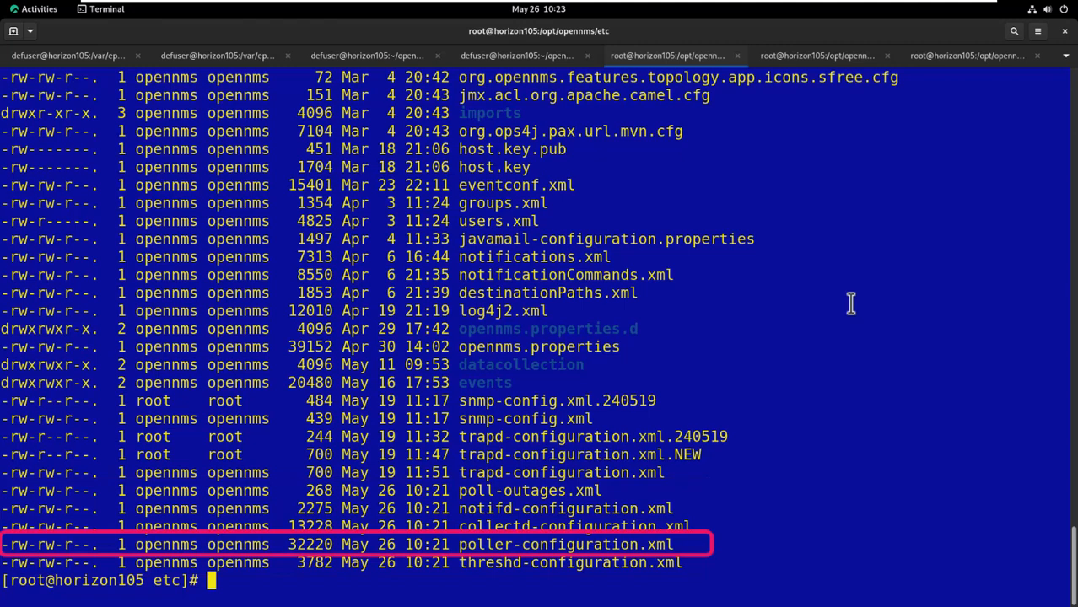
# - Open poller-configuration.xml in vi, examine the tutorial package around its outage-calendar entry, and exit with :wq
pyautogui.write('vi')
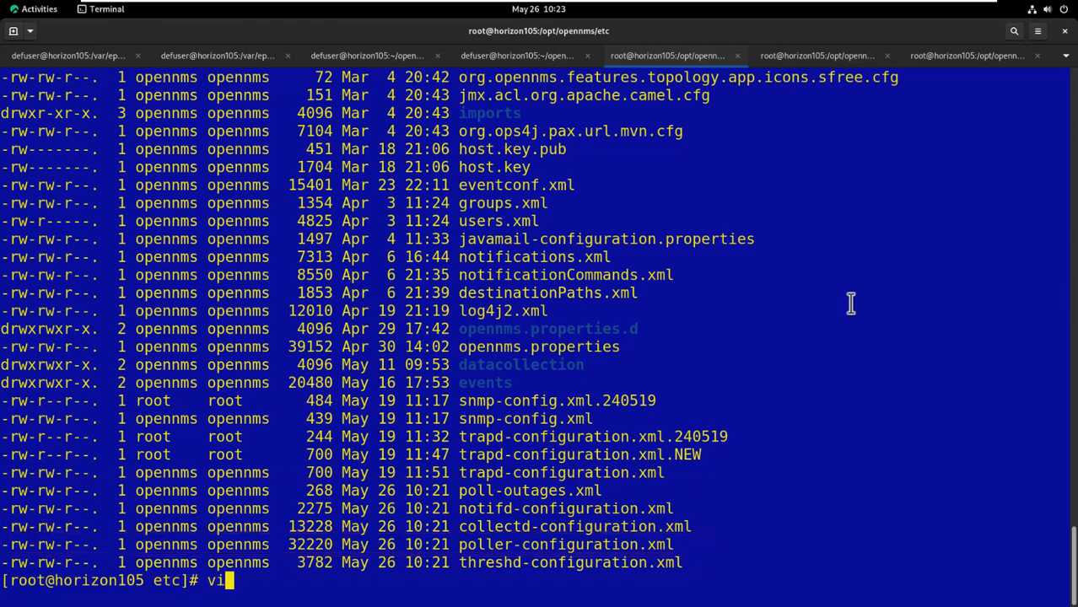
pyautogui.write(' poller-con')
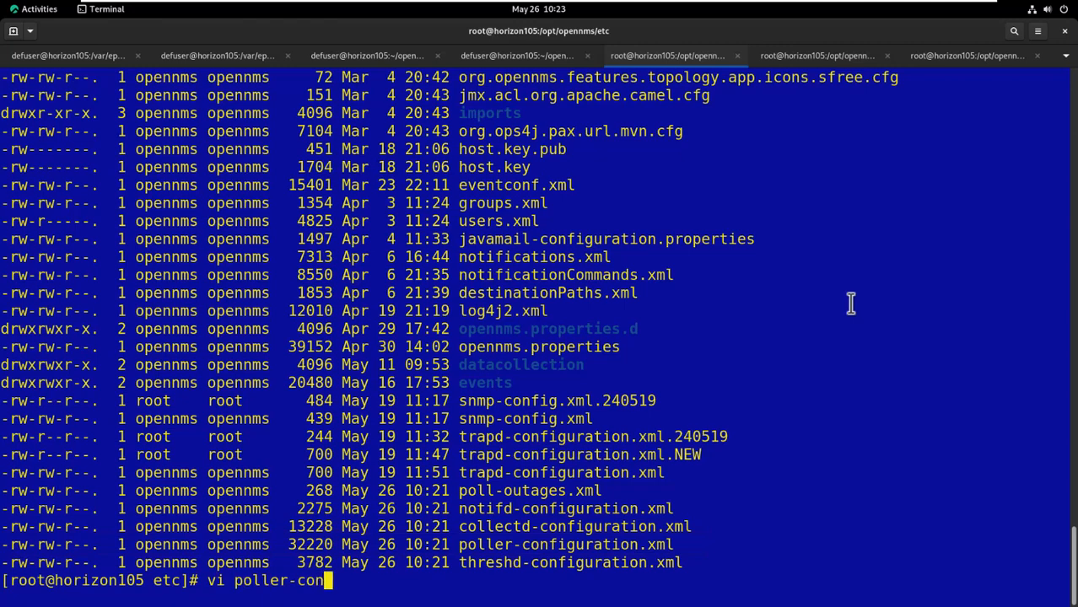
pyautogui.press('Tab')
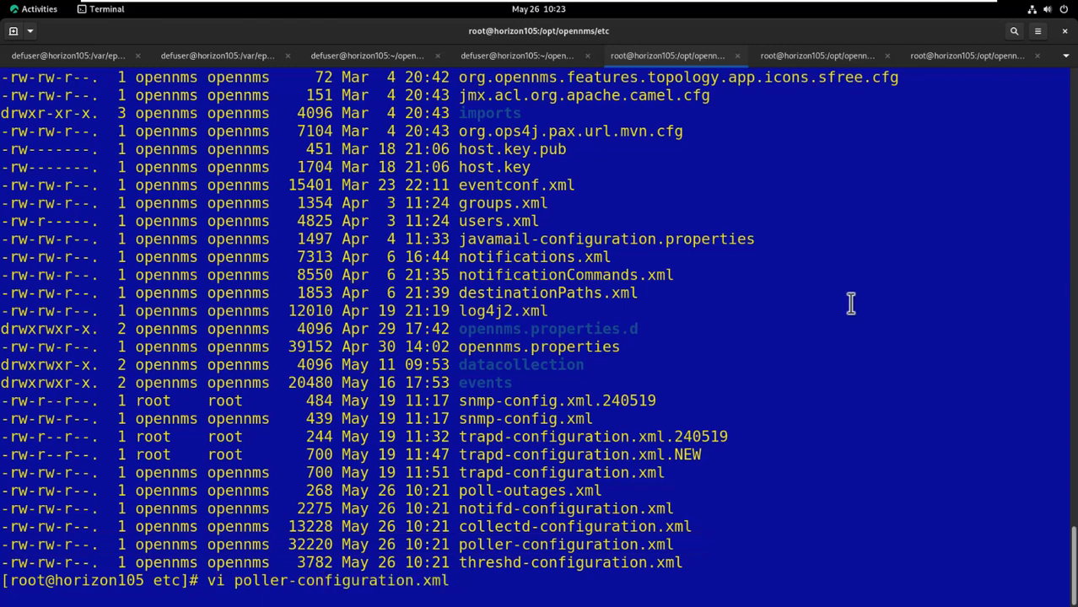
pyautogui.press('Return')
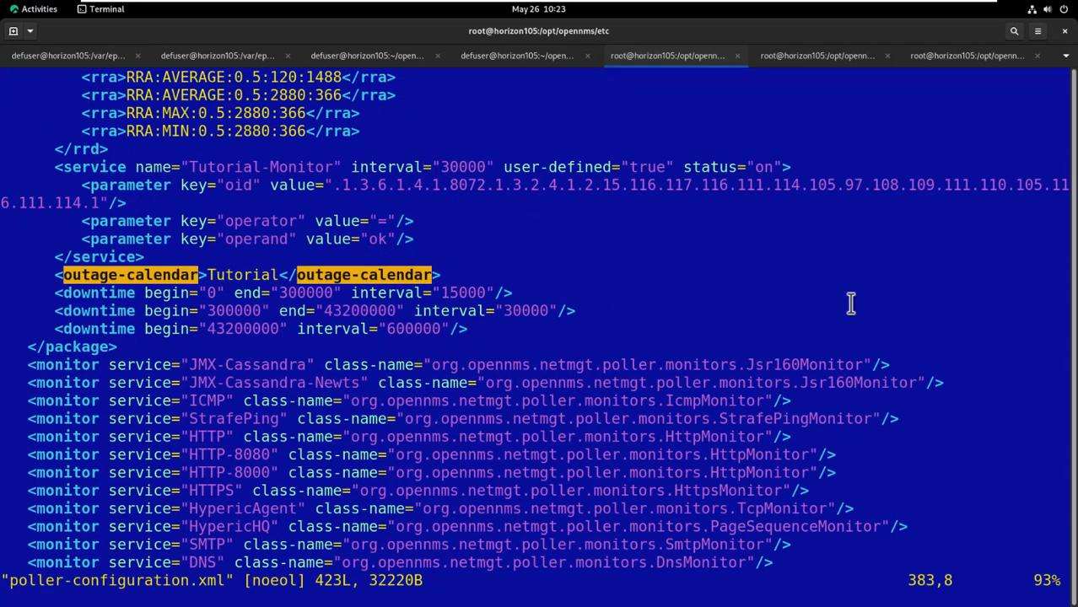
pyautogui.press('Up')
pyautogui.press('Up')
pyautogui.press('Up')
pyautogui.press('Up')
pyautogui.press('Up')
pyautogui.press('Up')
pyautogui.press('Up')
pyautogui.press('Up')
pyautogui.press('Up')
pyautogui.press('Up')
pyautogui.press('Up')
pyautogui.press('Up')
pyautogui.press('Up')
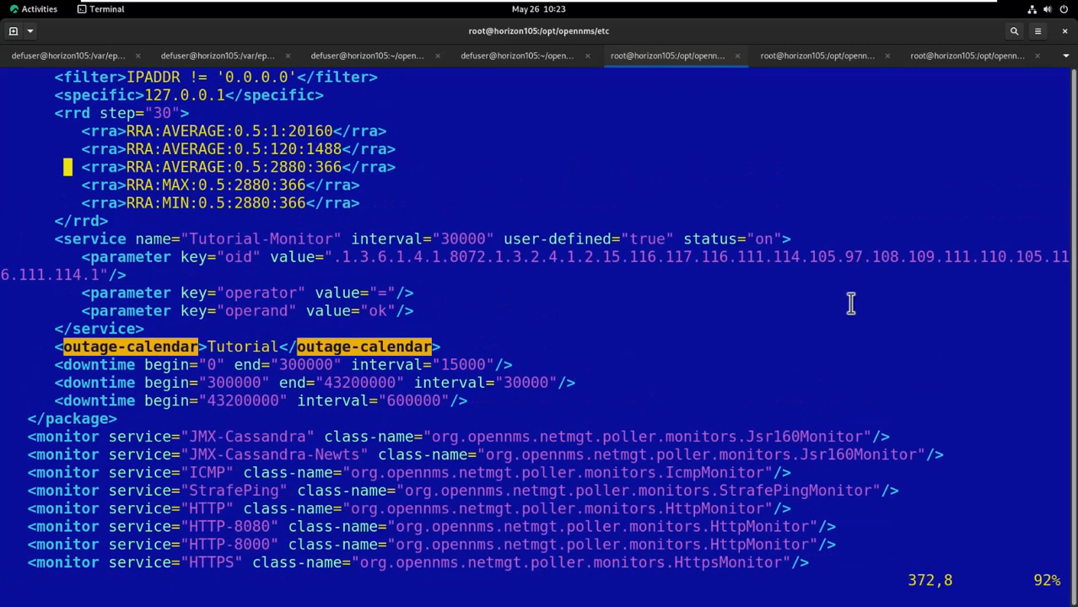
pyautogui.press('Up')
pyautogui.press('Up')
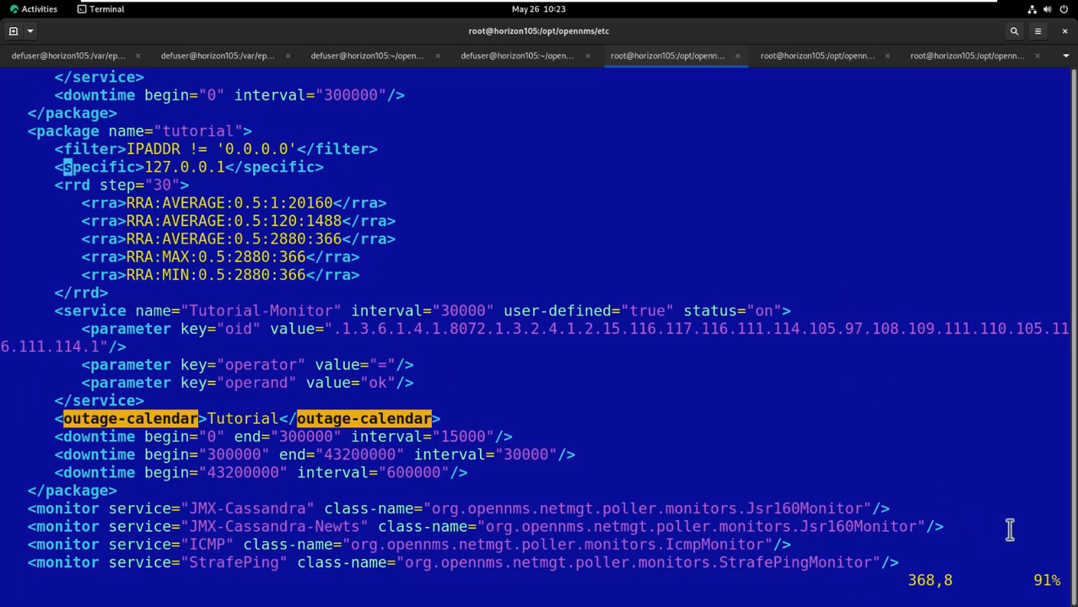
pyautogui.write(':wq')
pyautogui.press('Return')
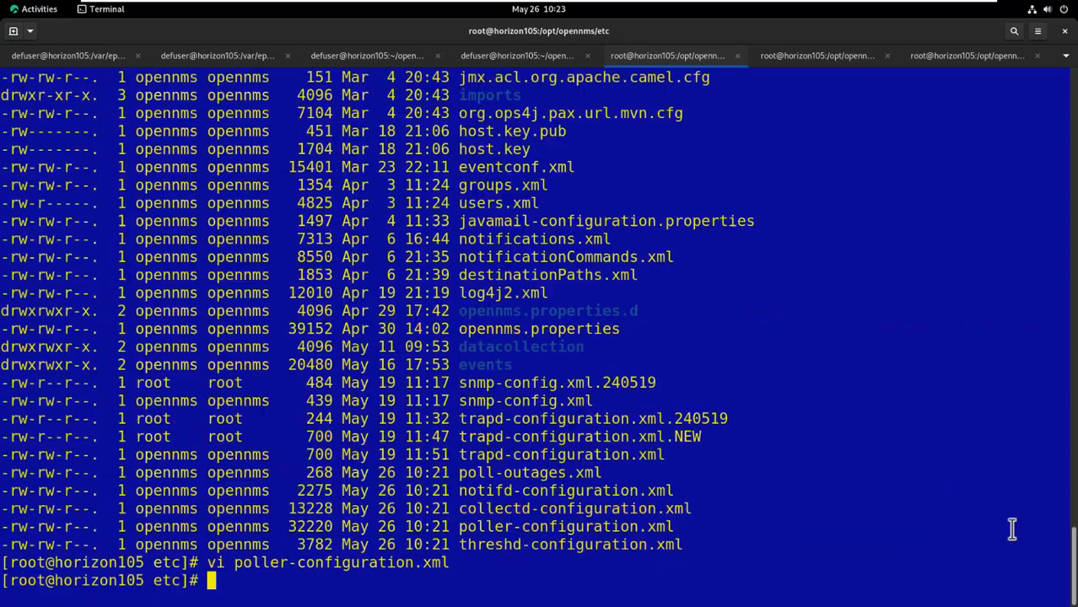
# - Edit /usr/local/bin/tutorial.sh in vi so that it echoes "NOTok", and save with :wq
pyautogui.write('vi ')
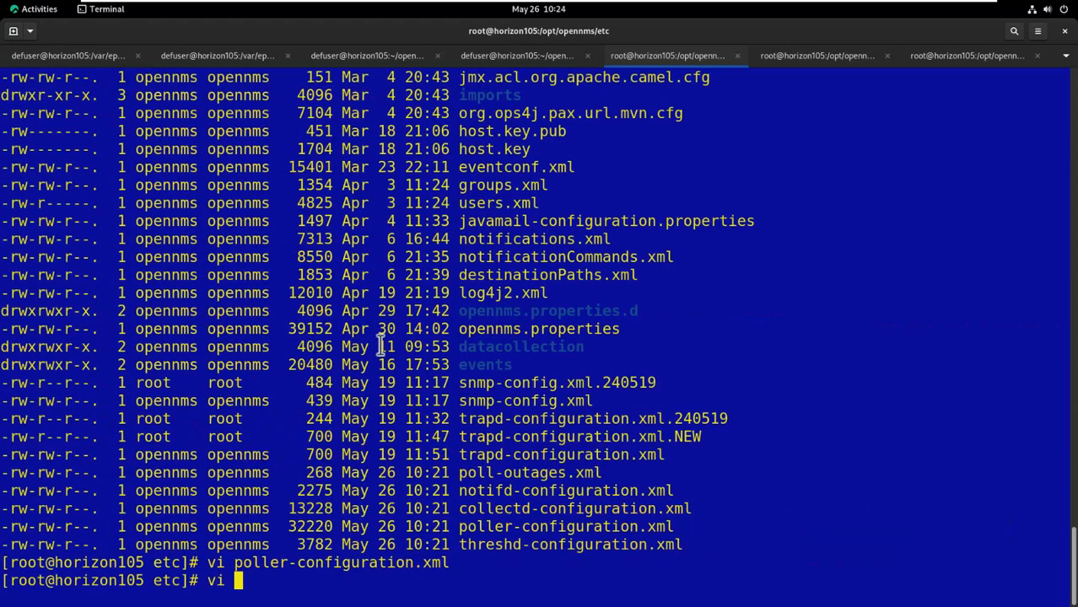
pyautogui.write('/usr/l')
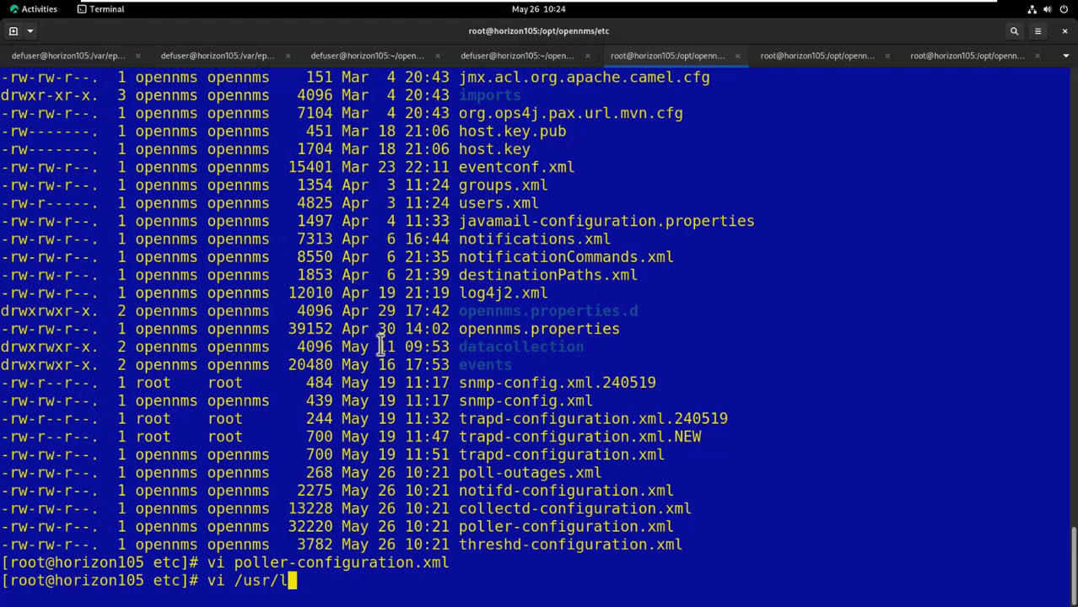
pyautogui.write('ocal/bin/t')
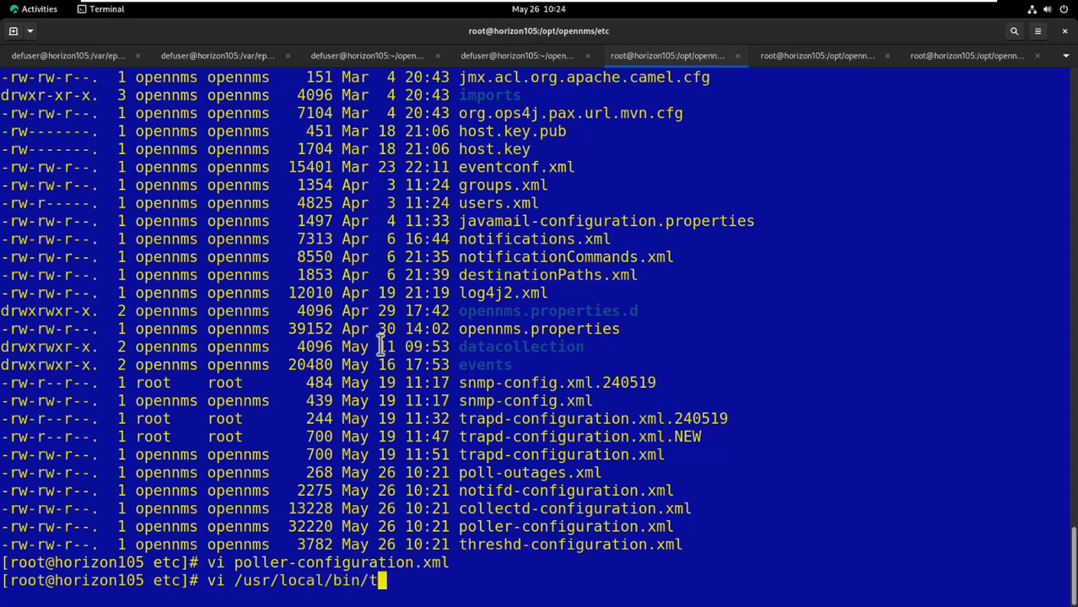
pyautogui.press('Tab')
pyautogui.press('Return')
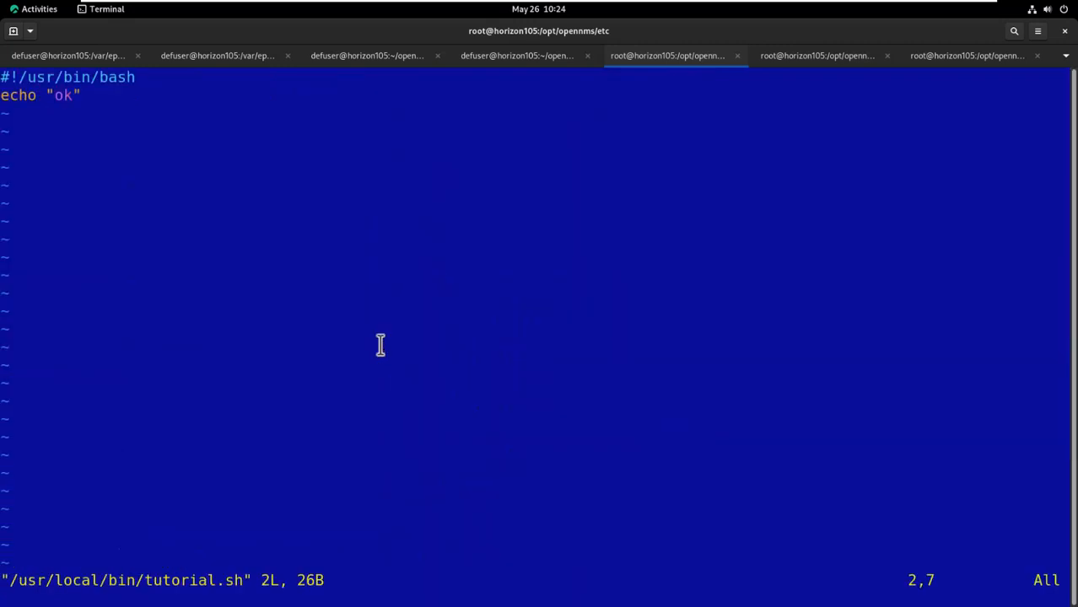
pyautogui.write('iNOT')
pyautogui.press('Escape')
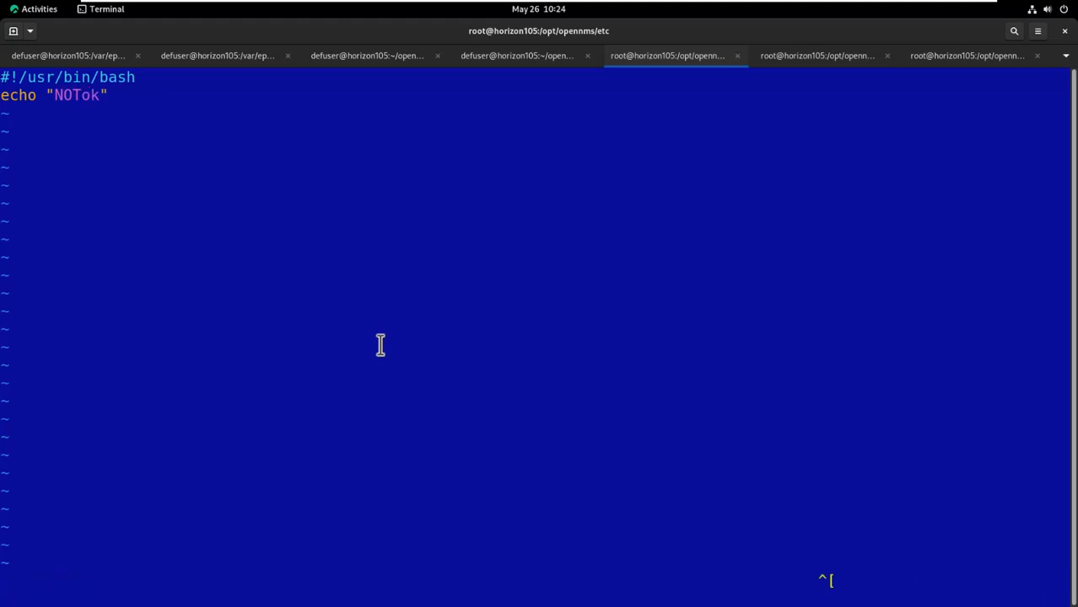
pyautogui.write(':wq')
pyautogui.press('Return')
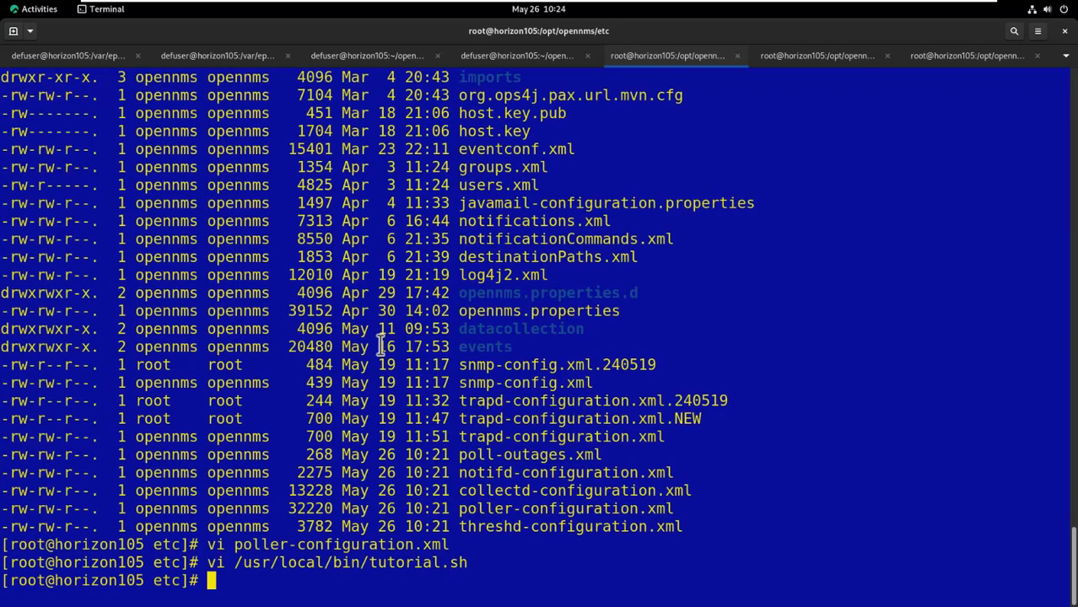
# - Run /usr/local/bin/tutorial.sh to check the output of the edited script
pyautogui.press('Up')
pyautogui.press('Home')
pyautogui.press('Delete')
pyautogui.press('Delete')
pyautogui.press('Delete')
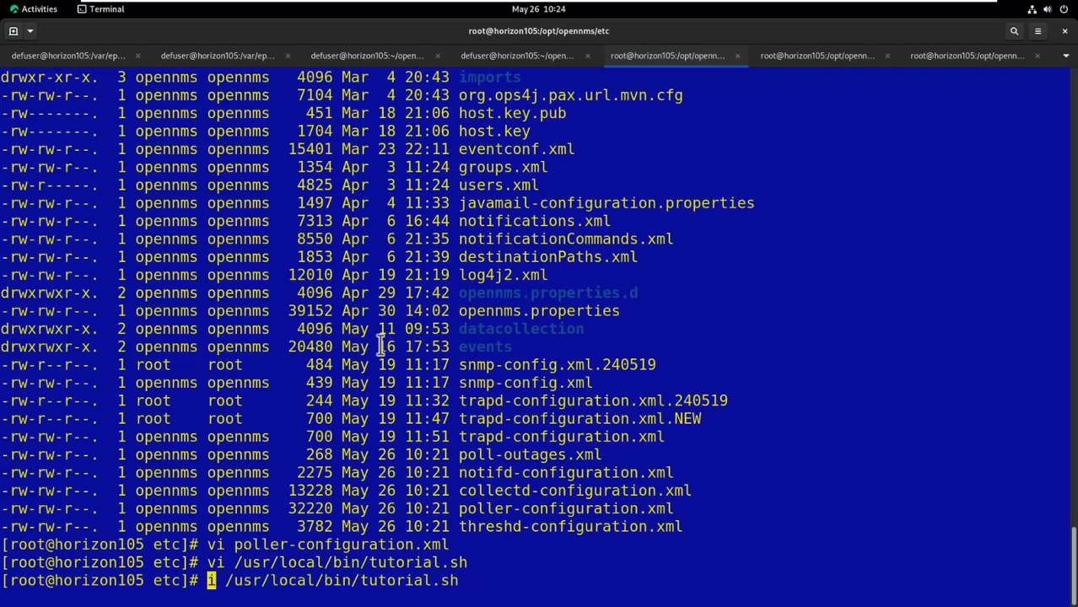
pyautogui.press('Return')
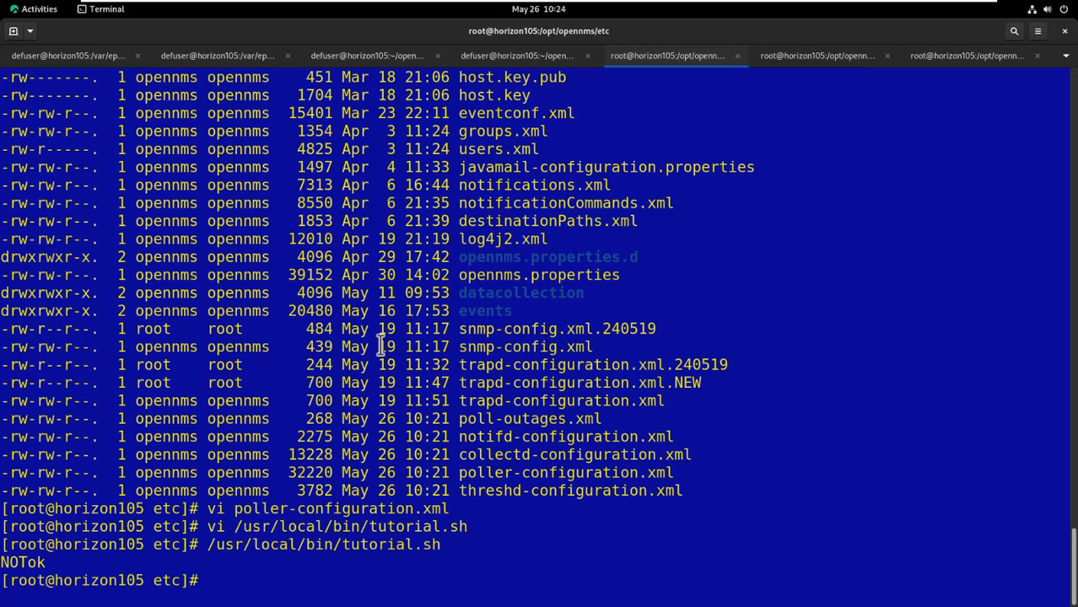
# - Stop sshd.service with systemctl, and refresh the localhost node page in Firefox to check the service availability
pyautogui.write('systemc')
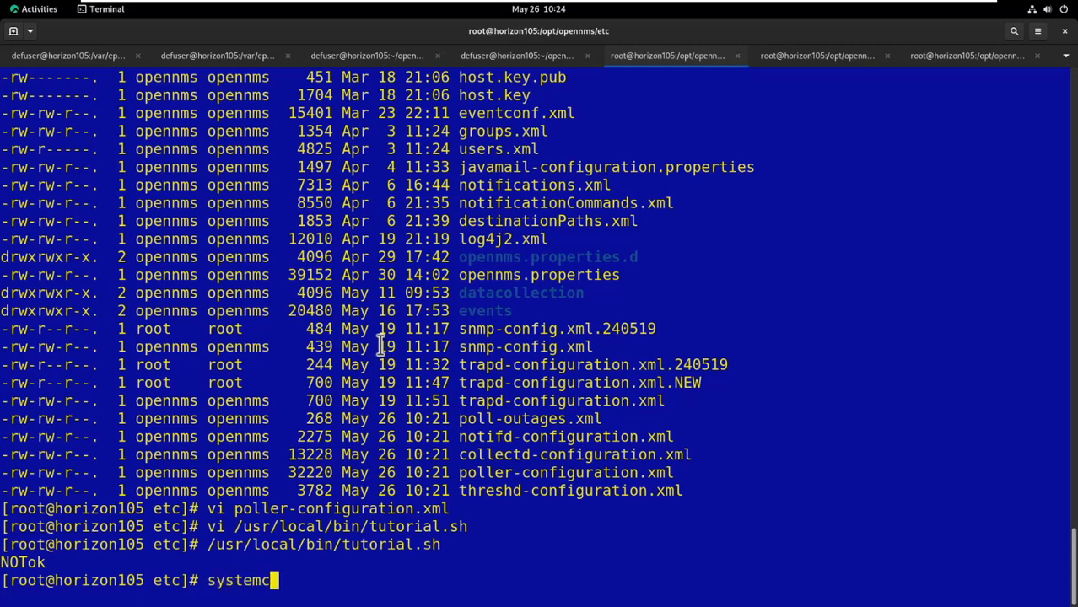
pyautogui.write('tl stop ')
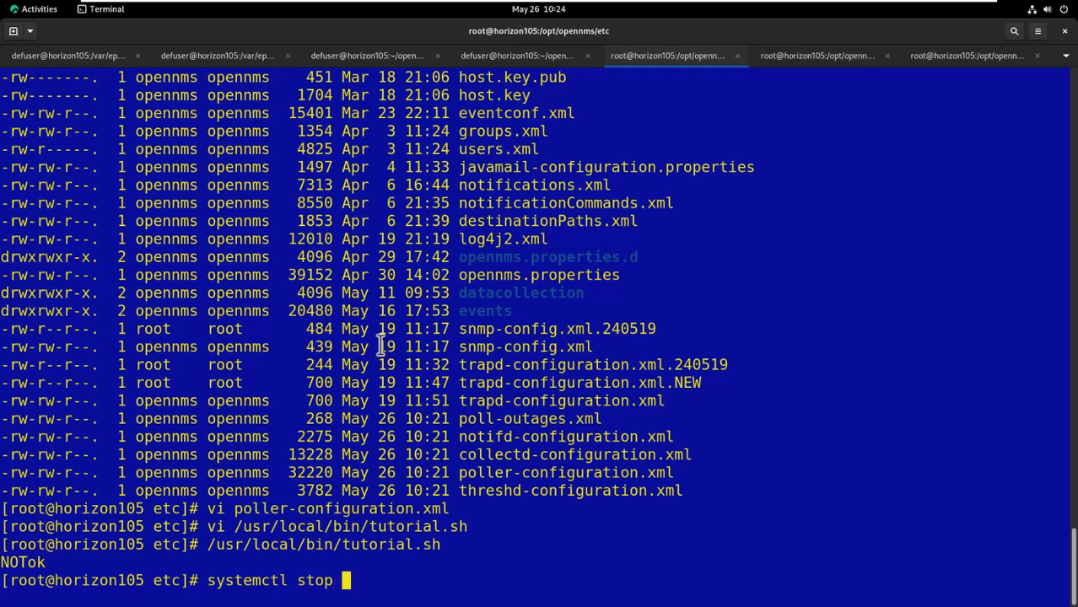
pyautogui.write('sshd.s')
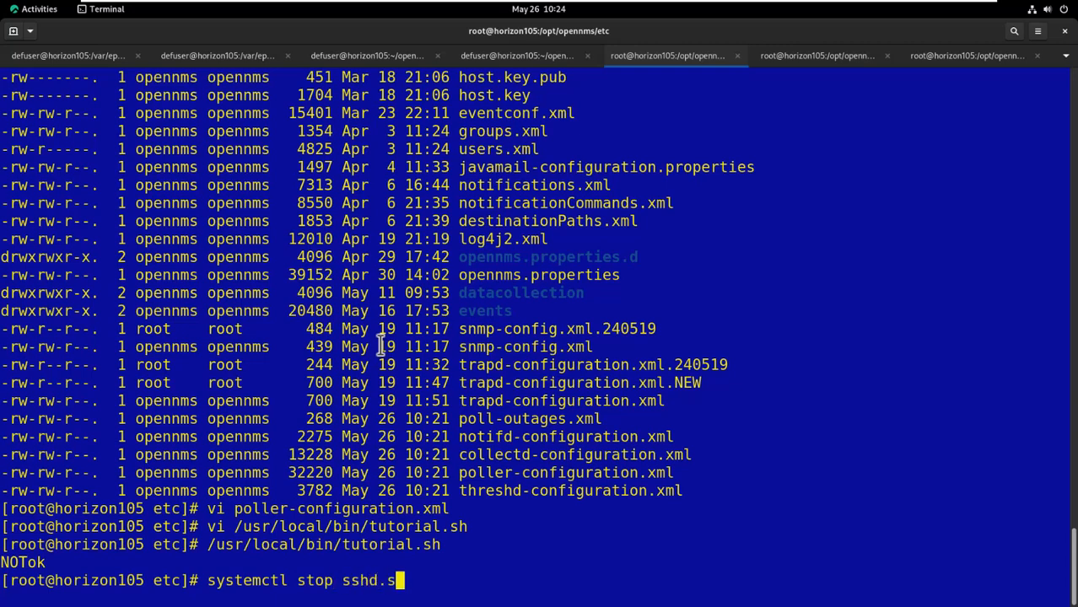
pyautogui.press('Tab')
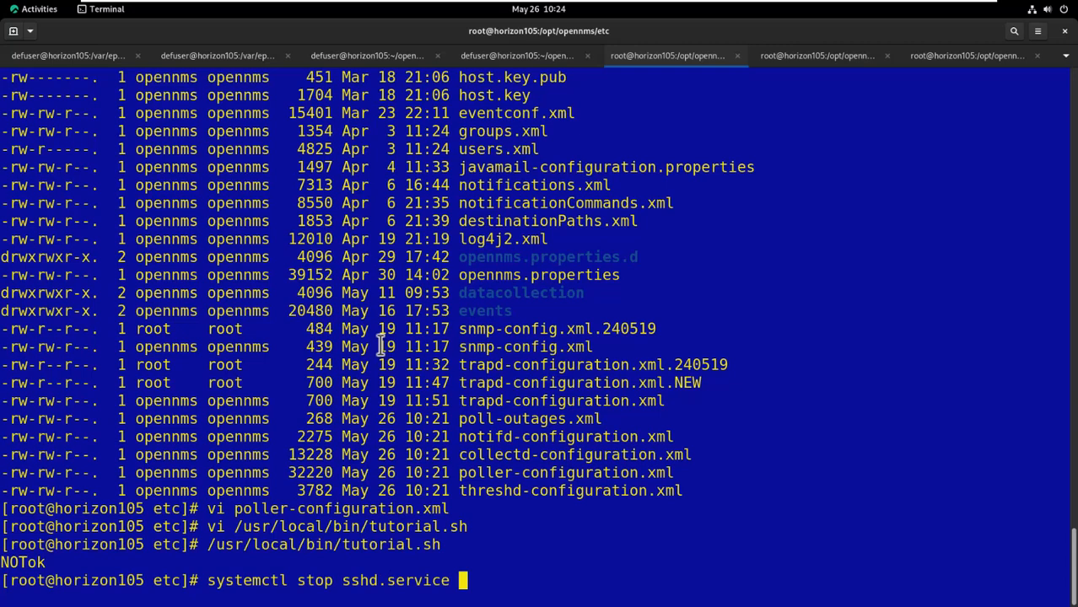
pyautogui.press('Return')
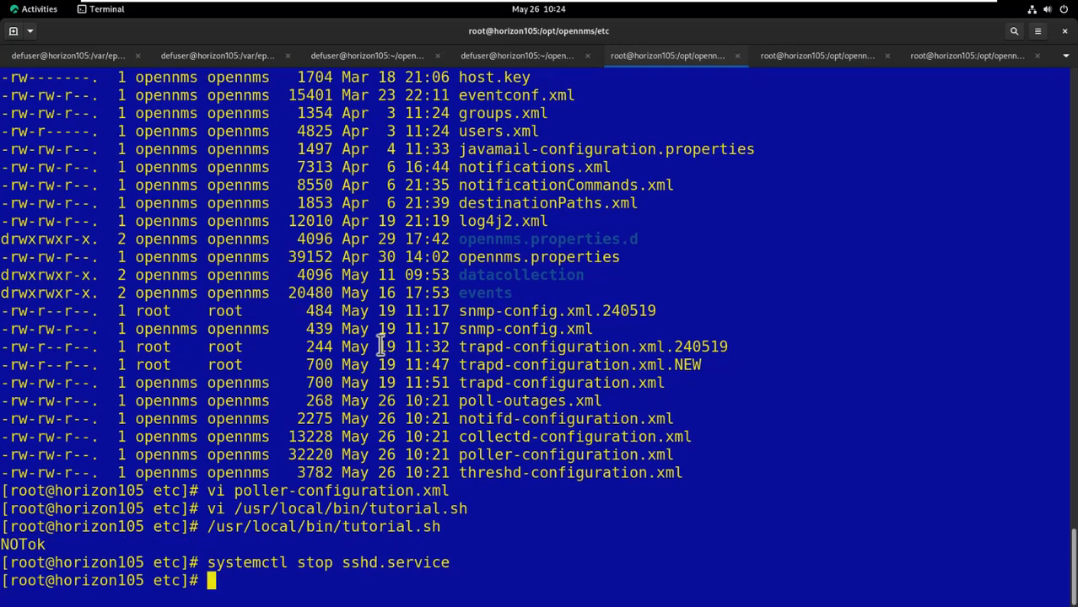
pyautogui.hotkey('alt', 'Tab')
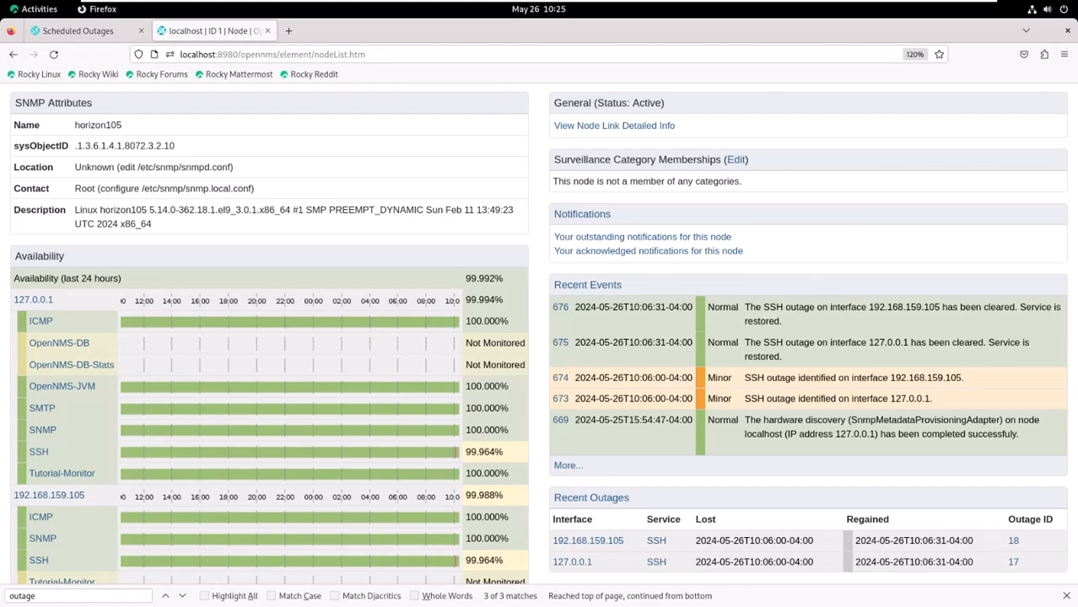
pyautogui.press('F5')
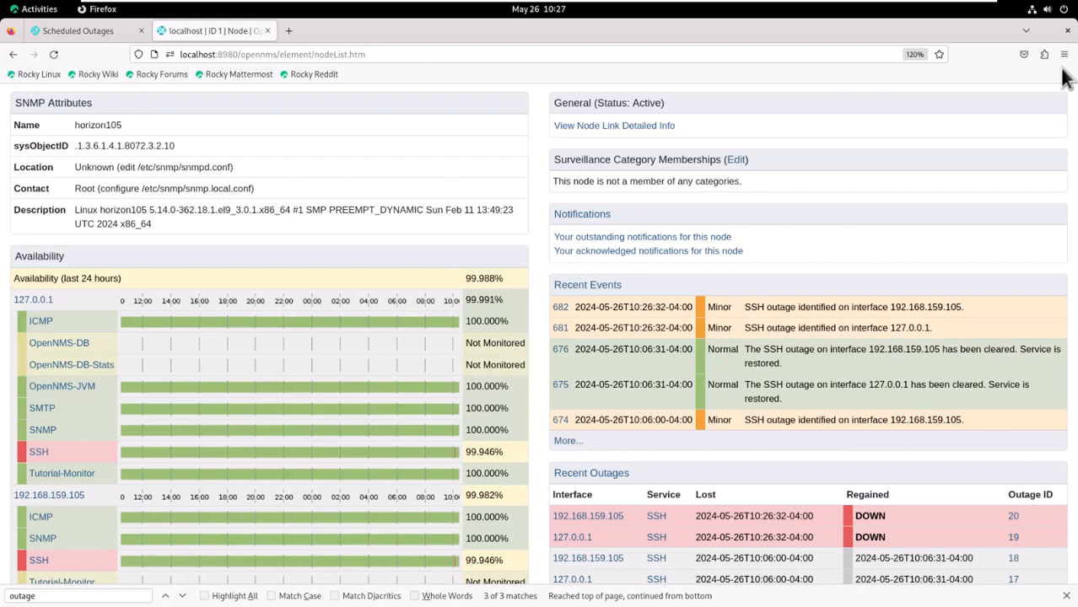
# - Switch to the terminal, remove "NOT" from the echo text in /usr/local/bin/tutorial.sh so it reads "ok", and save with :wq
pyautogui.hotkey('alt', 'Tab')
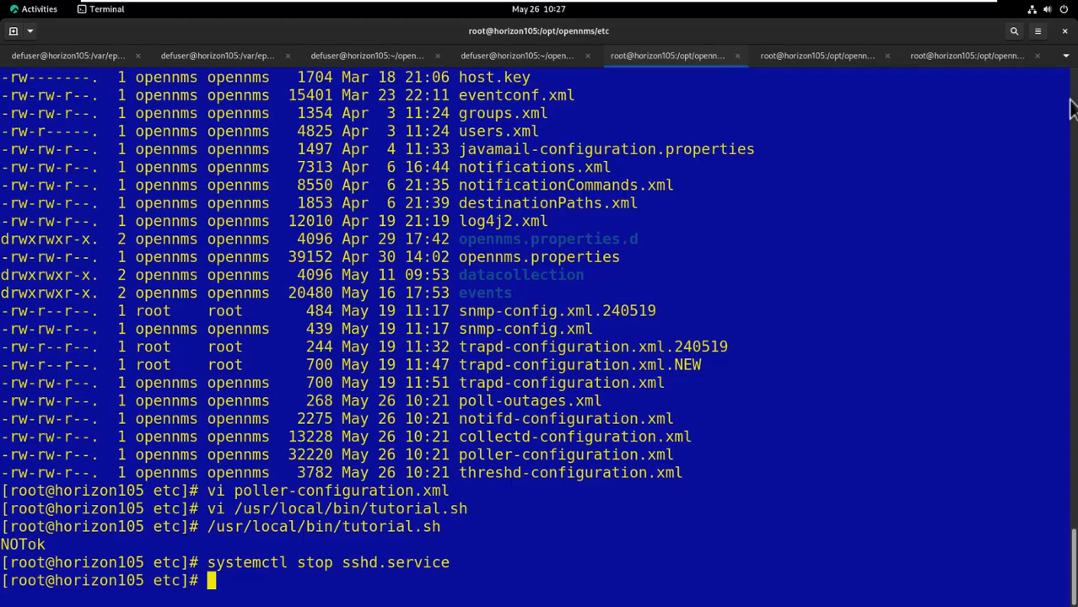
pyautogui.press('Up')
pyautogui.press('Up')
pyautogui.press('Up')
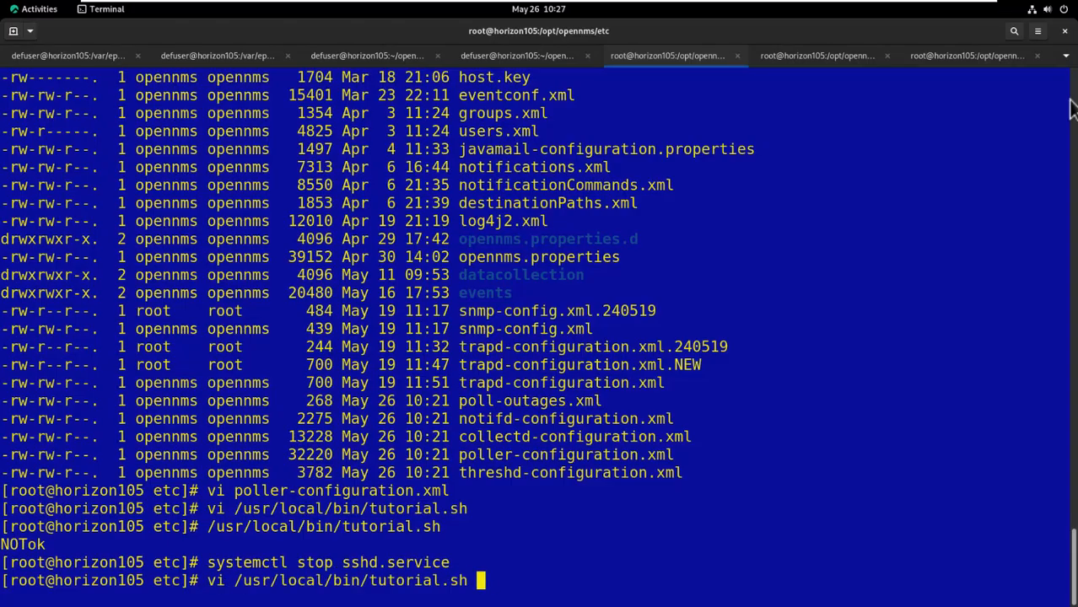
pyautogui.press('Return')
pyautogui.press('h')
pyautogui.press('h')
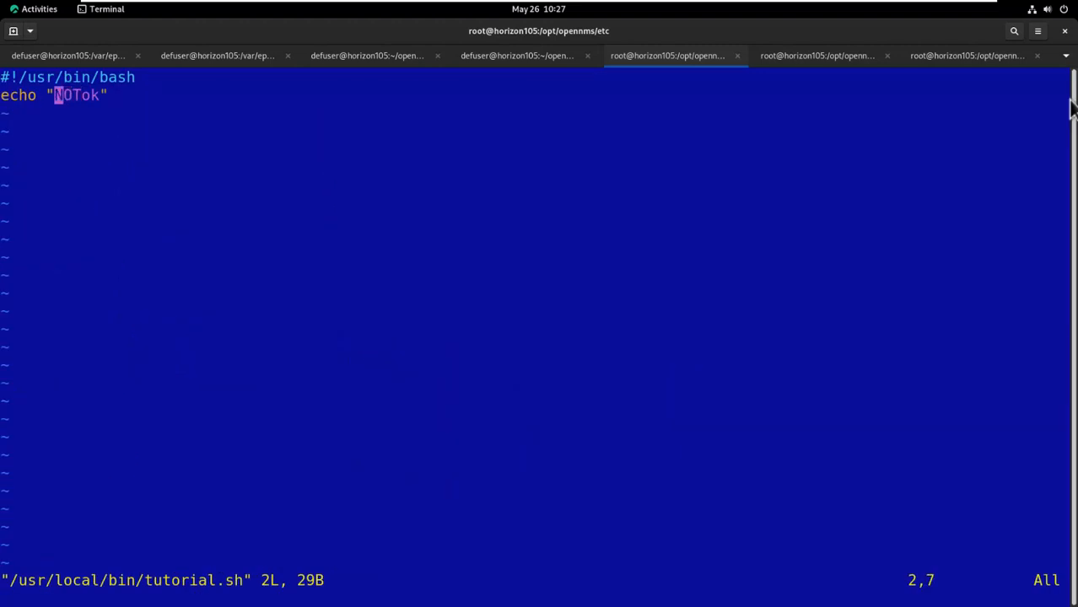
pyautogui.press('x')
pyautogui.press('x')
pyautogui.write('x:wq')
pyautogui.press('Return')
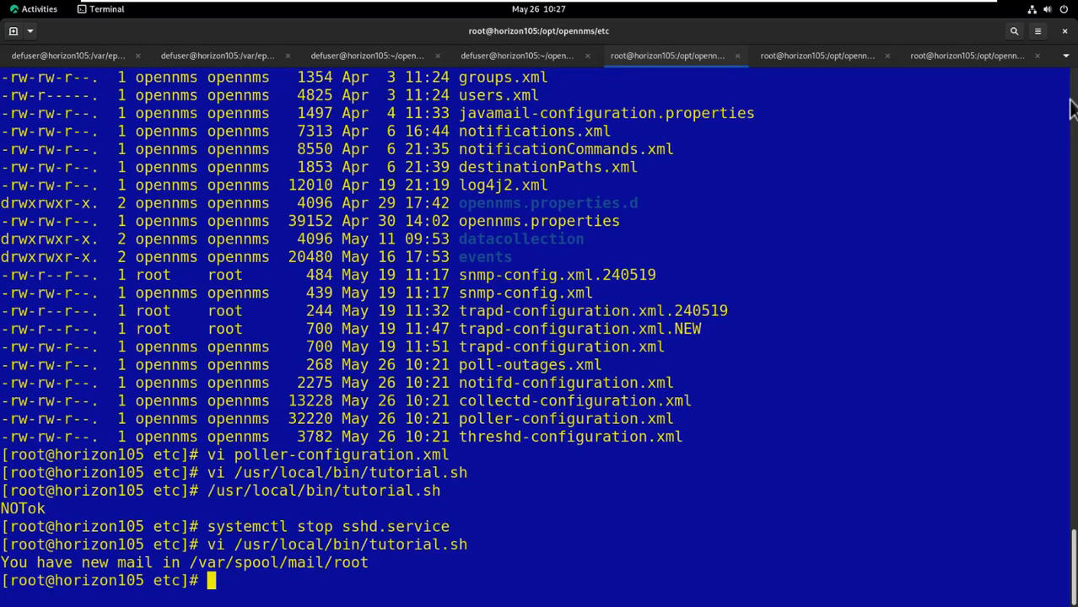
# - Switch to Firefox, open the Scheduled Outages page from the admin page, and delete the Tutorial outage
pyautogui.hotkey('alt', 'Tab')
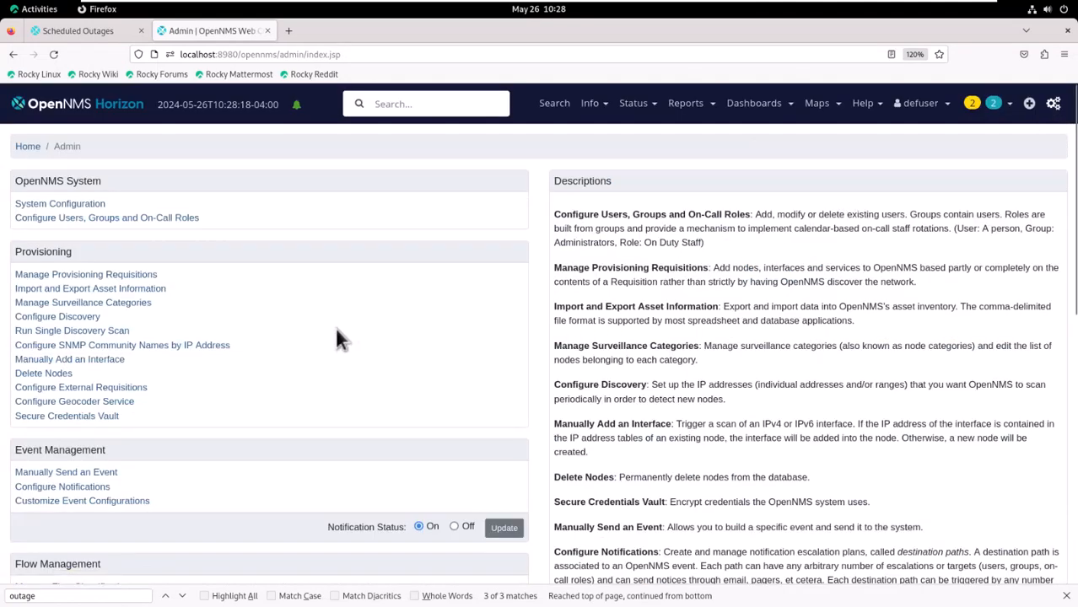
pyautogui.scroll(-3, 253, 397)
pyautogui.click(137, 488)
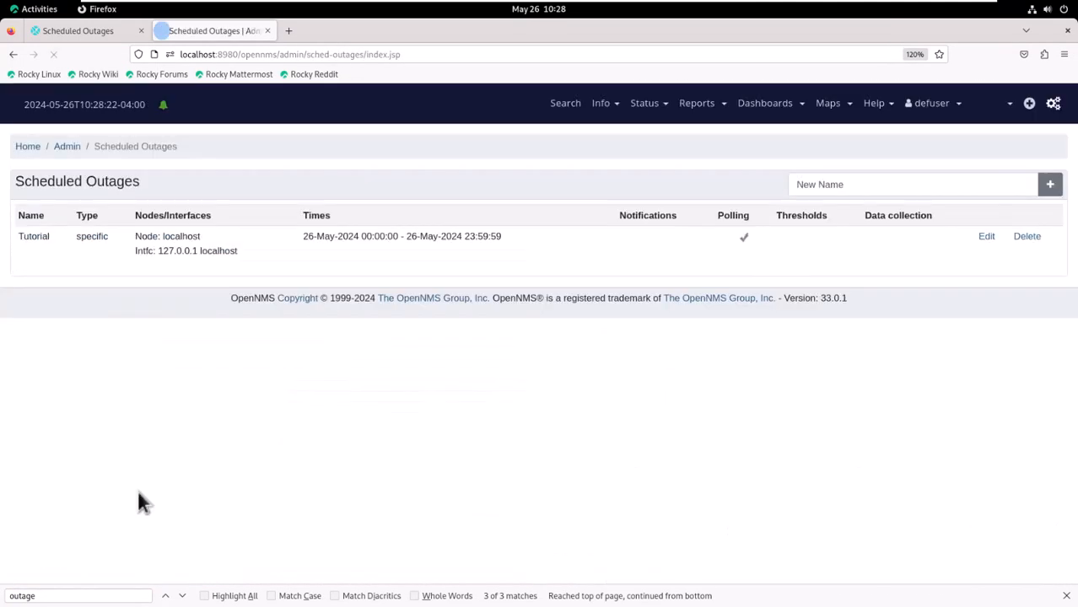
pyautogui.click(1028, 240)
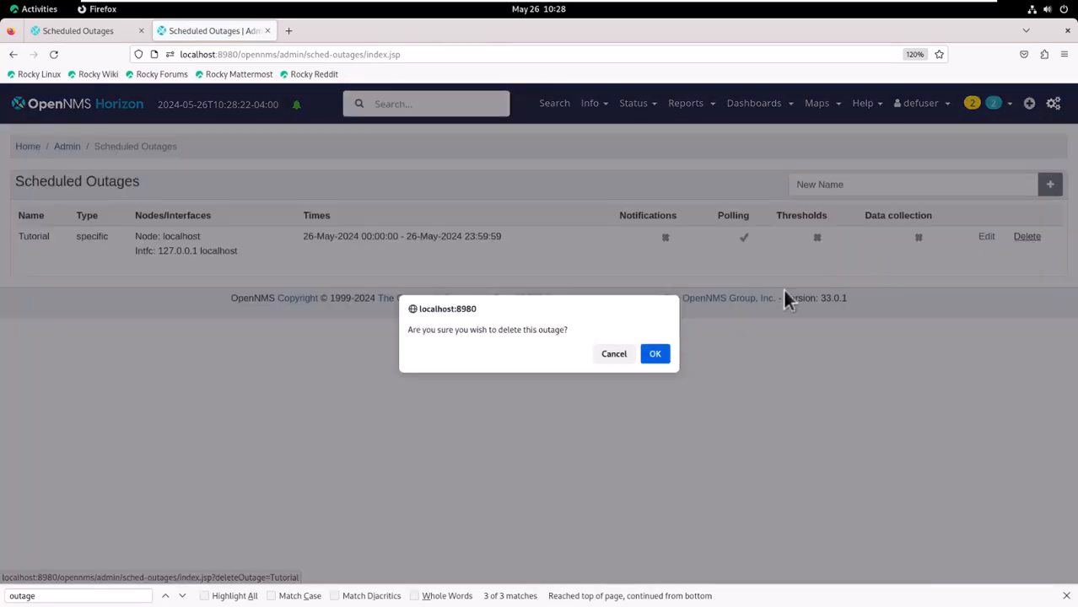
pyautogui.click(651, 358)
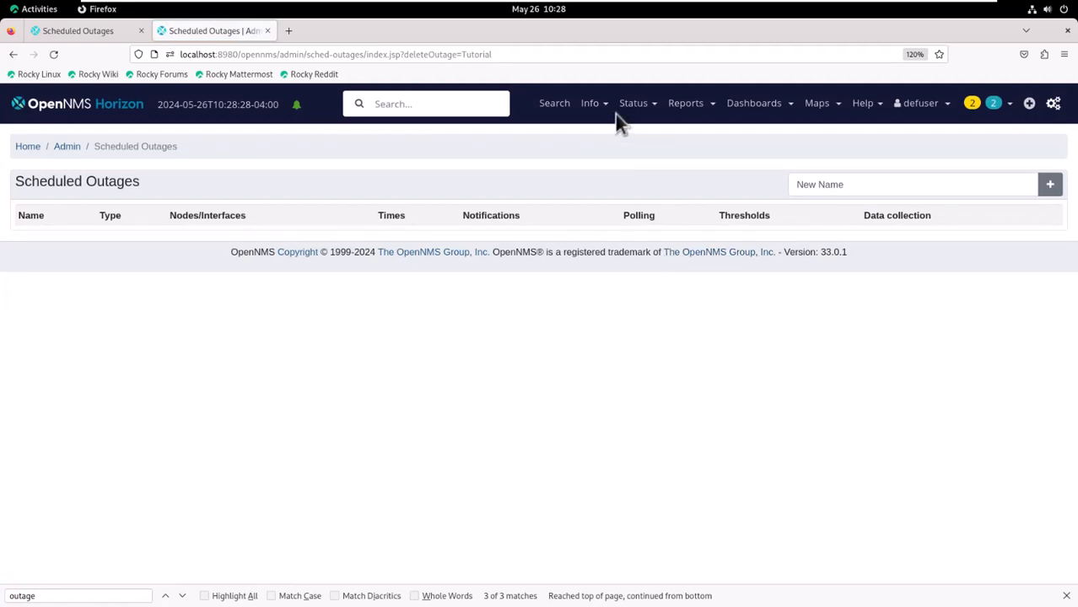
# - Open the localhost node page and examine its service availability, recent events and recent outages
pyautogui.moveTo(615, 114)
pyautogui.click(510, 138)
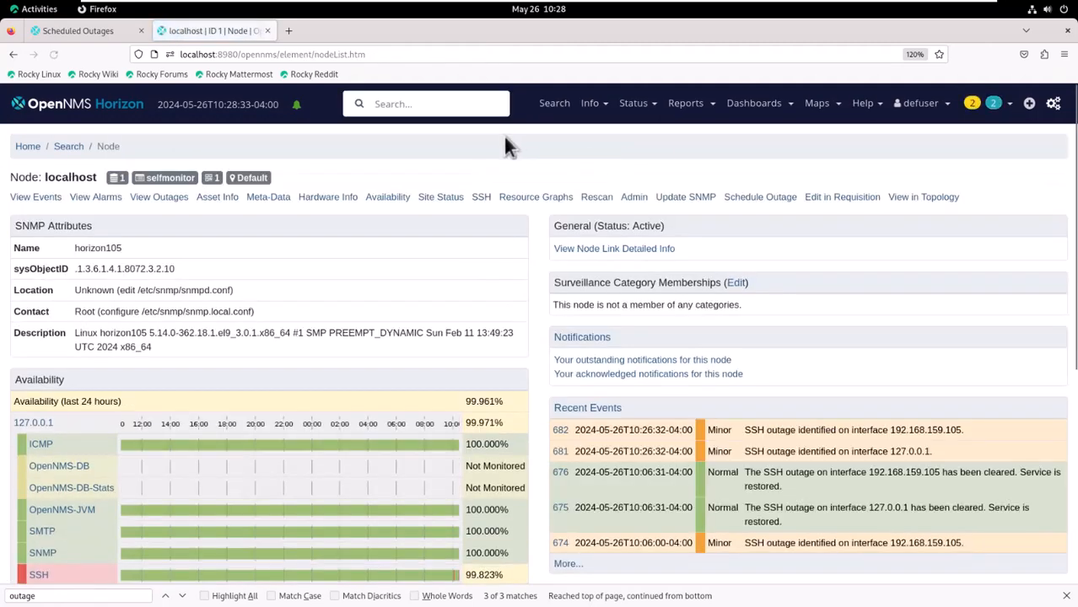
pyautogui.scroll(-3, 315, 304)
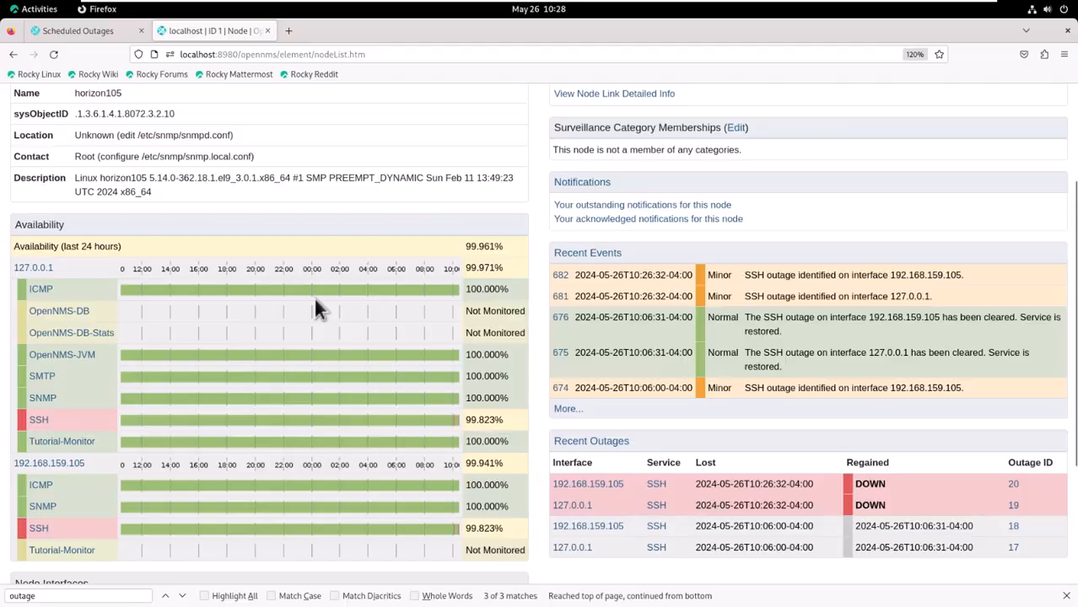
# - Switch to the terminal, start sshd.service with systemctl, and refresh the localhost node page in Firefox to check its outages
pyautogui.hotkey('alt', 'Tab')
pyautogui.press('Up')
pyautogui.press('Up')
pyautogui.press('Left')
pyautogui.press('Left')
pyautogui.press('Left')
pyautogui.press('Left')
pyautogui.press('Left')
pyautogui.press('Left')
pyautogui.press('Left')
pyautogui.press('Left')
pyautogui.press('Left')
pyautogui.press('Left')
pyautogui.press('Left')
pyautogui.press('Left')
pyautogui.press('Left')
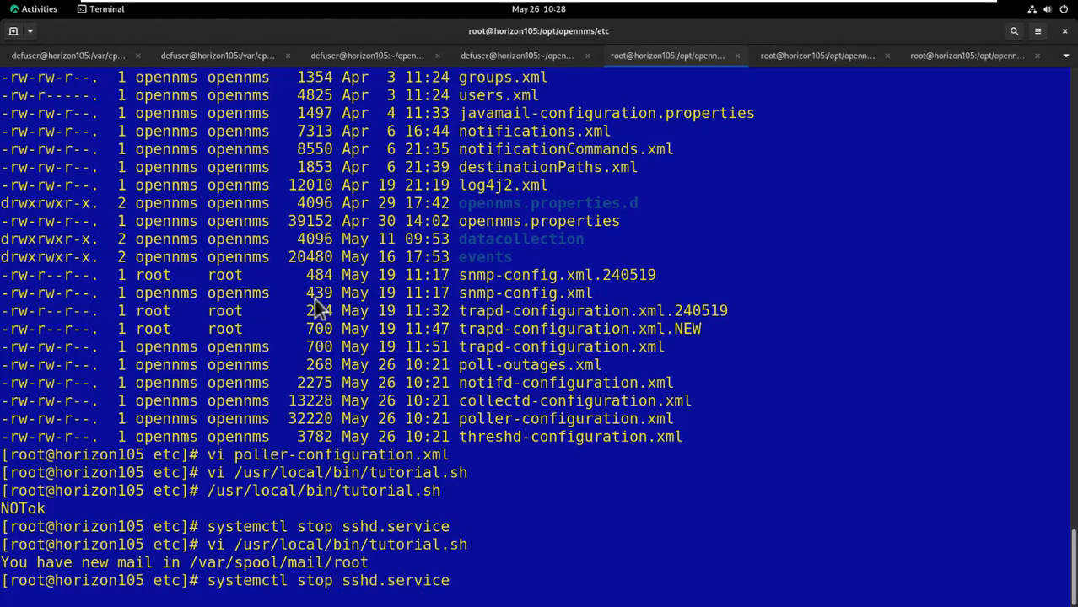
pyautogui.press('BackSpace')
pyautogui.press('BackSpace')
pyautogui.write('art')
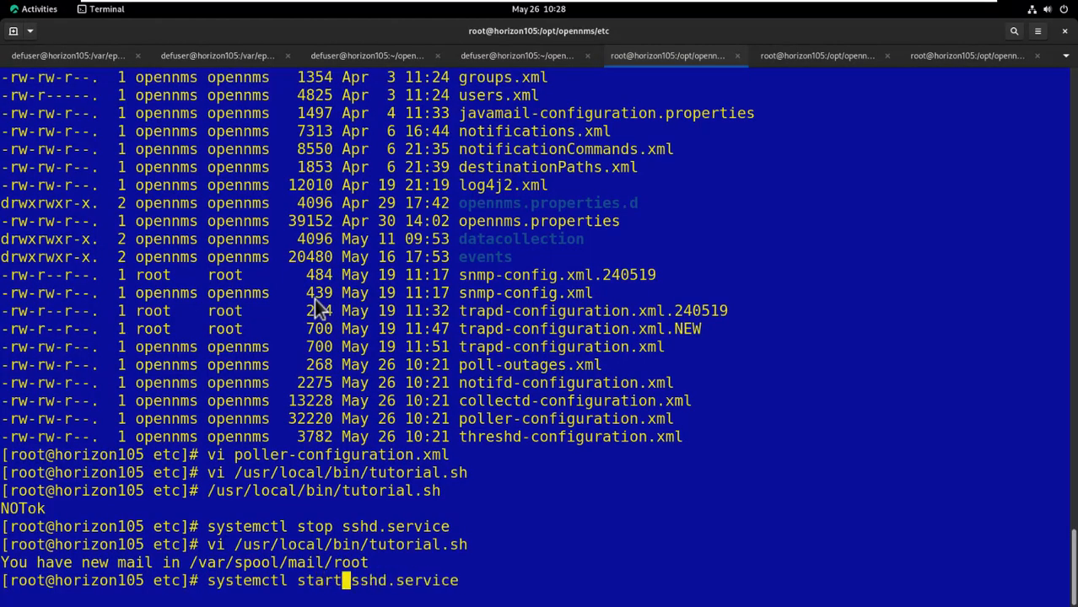
pyautogui.press('Return')
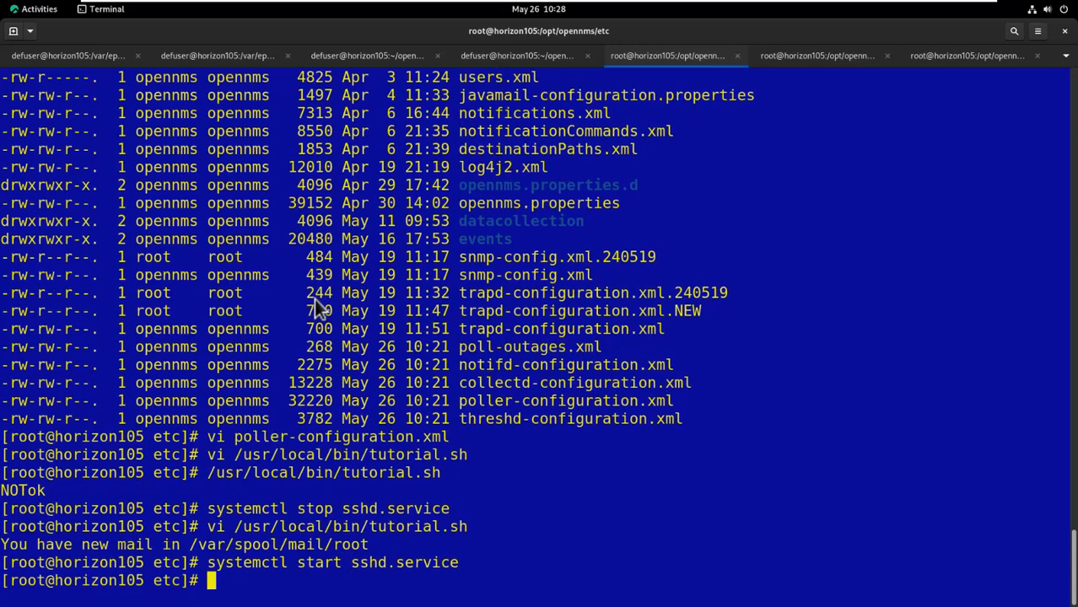
pyautogui.hotkey('alt', 'Tab')
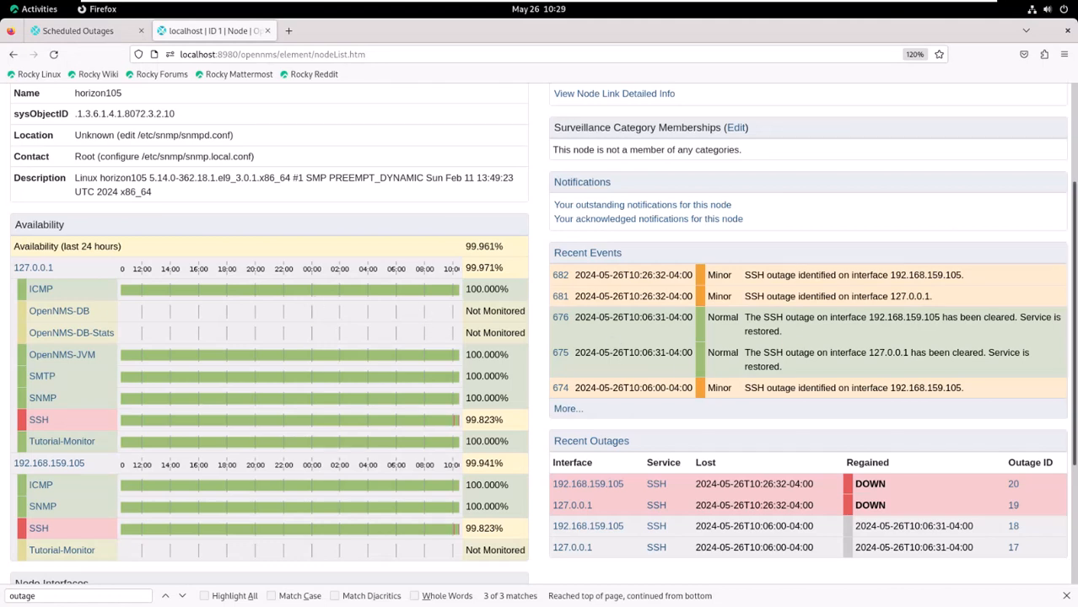
pyautogui.press('F5')
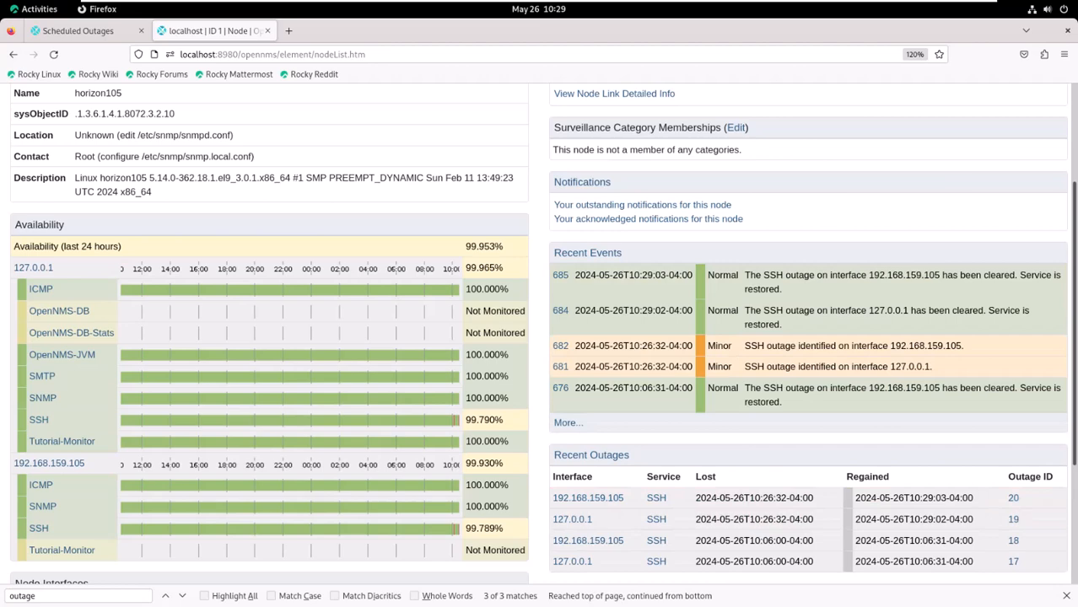